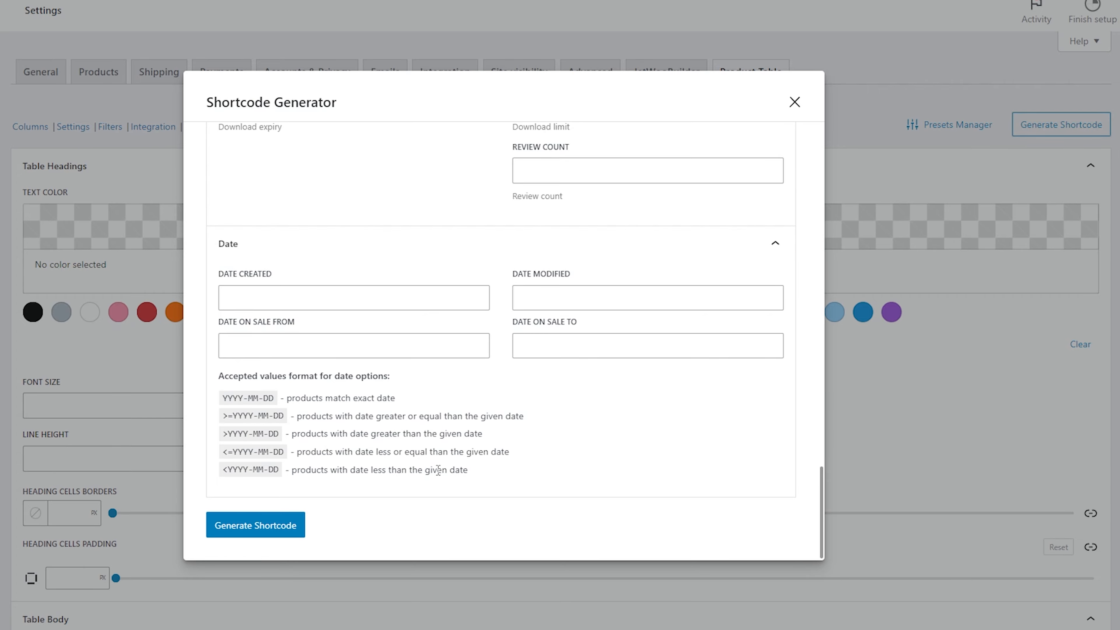
Examine the Columns and Settings options in the Shortcode Generator, including the presets offered for each
{"action": "scroll", "coordinate": [441, 469], "scroll_direction": "up", "scroll_amount": 15}
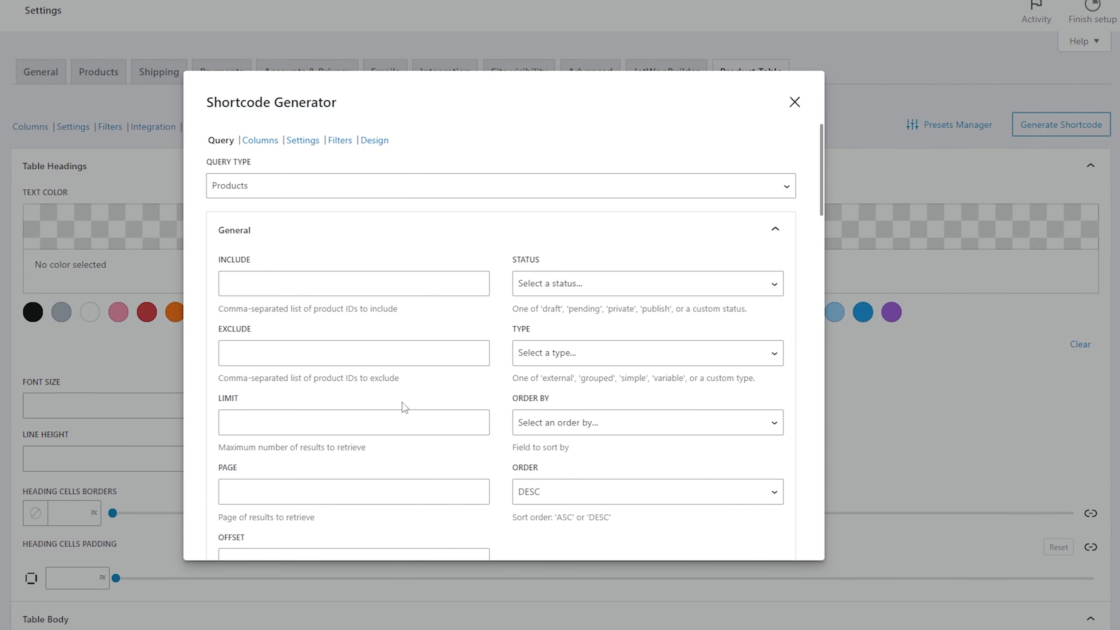
{"action": "left_click", "coordinate": [260, 141]}
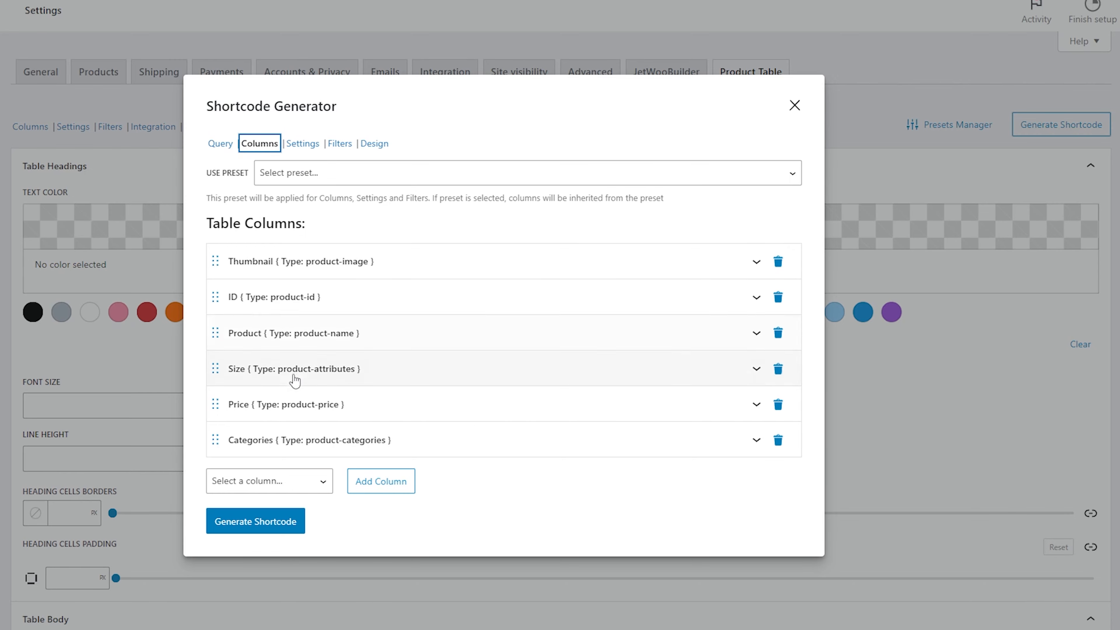
{"action": "mouse_move", "coordinate": [216, 439]}
{"action": "left_mouse_down"}
{"action": "mouse_move", "coordinate": [215, 393]}
{"action": "mouse_move", "coordinate": [213, 434]}
{"action": "left_mouse_up"}
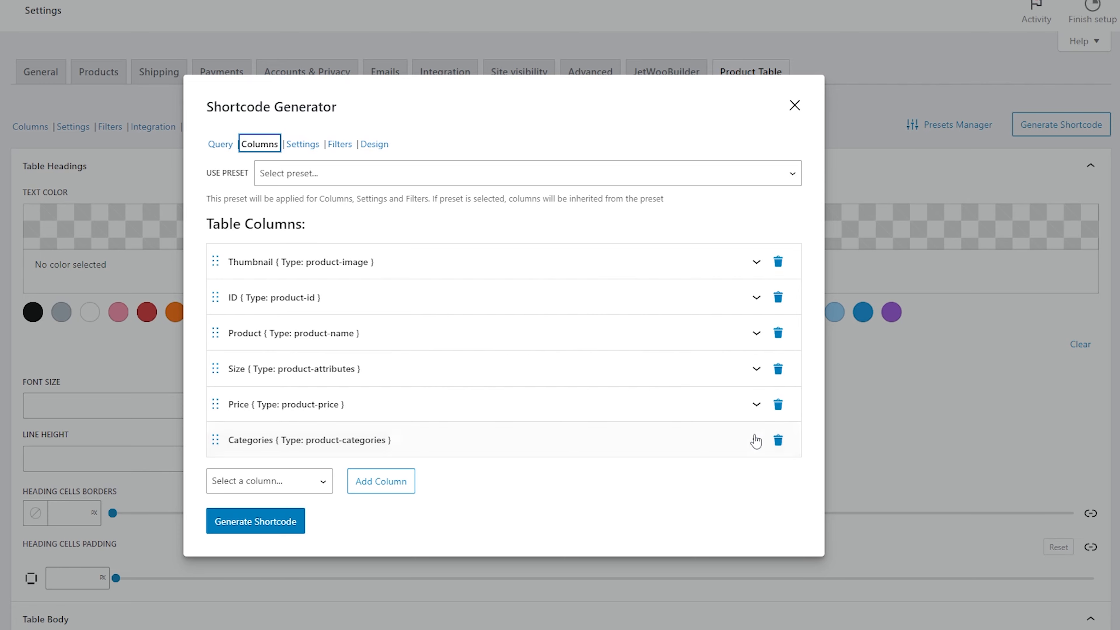
{"action": "left_click", "coordinate": [333, 174]}
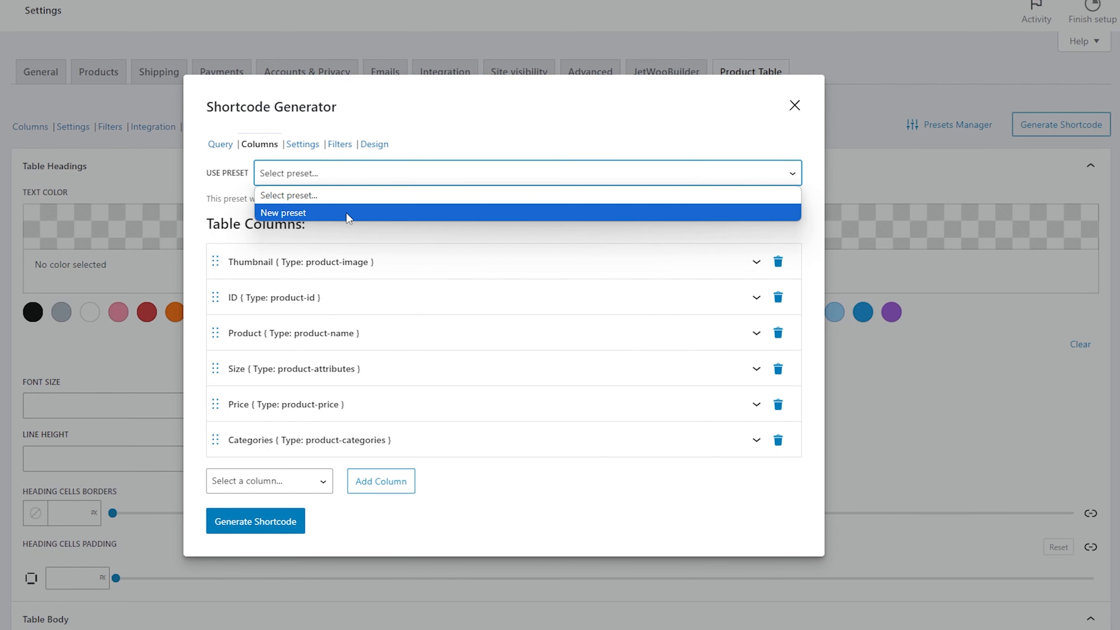
{"action": "left_click", "coordinate": [348, 175]}
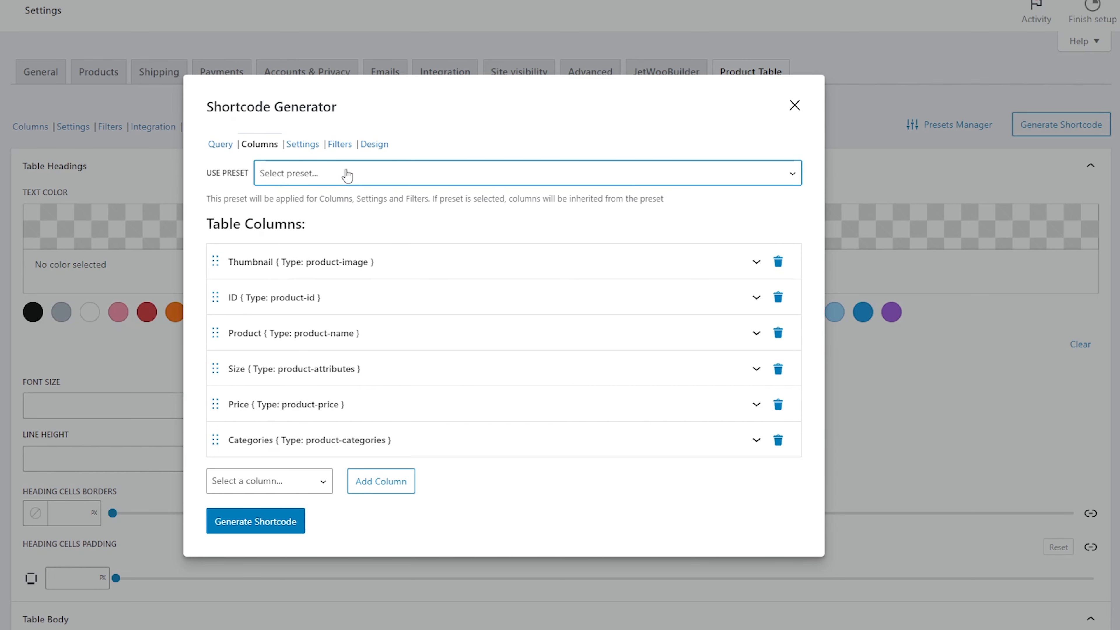
{"action": "left_click", "coordinate": [304, 145]}
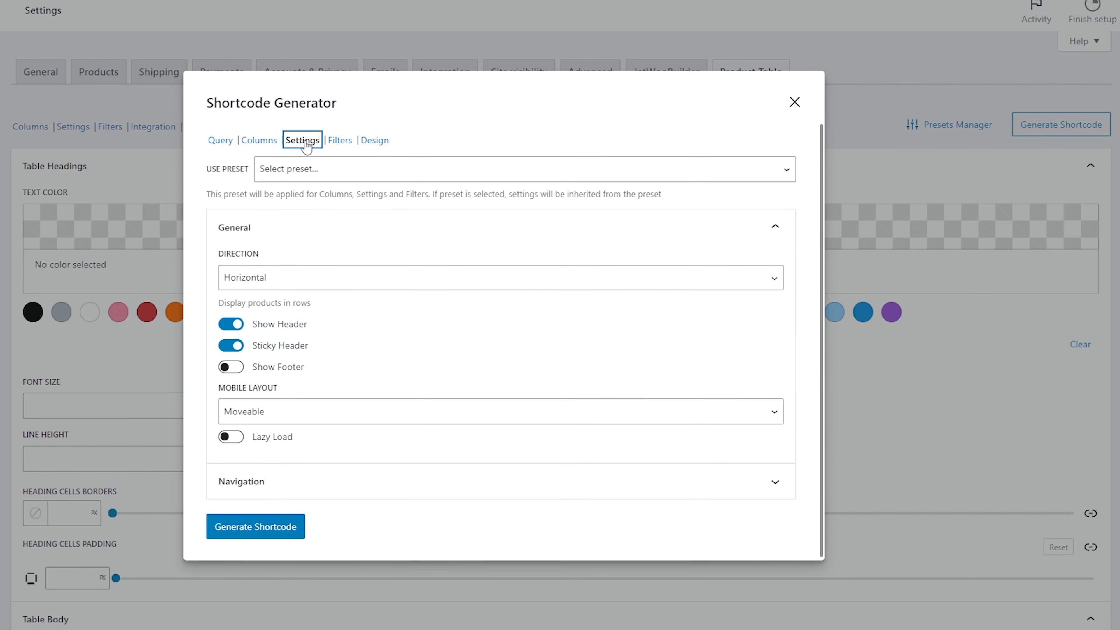
{"action": "left_click", "coordinate": [329, 172]}
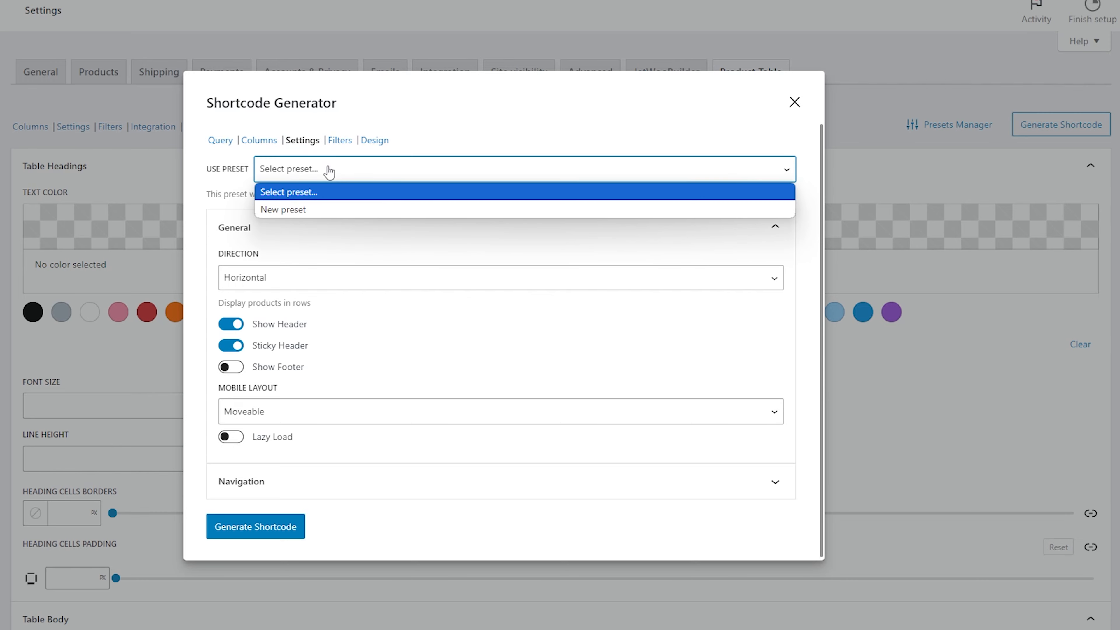
{"action": "left_click", "coordinate": [329, 171]}
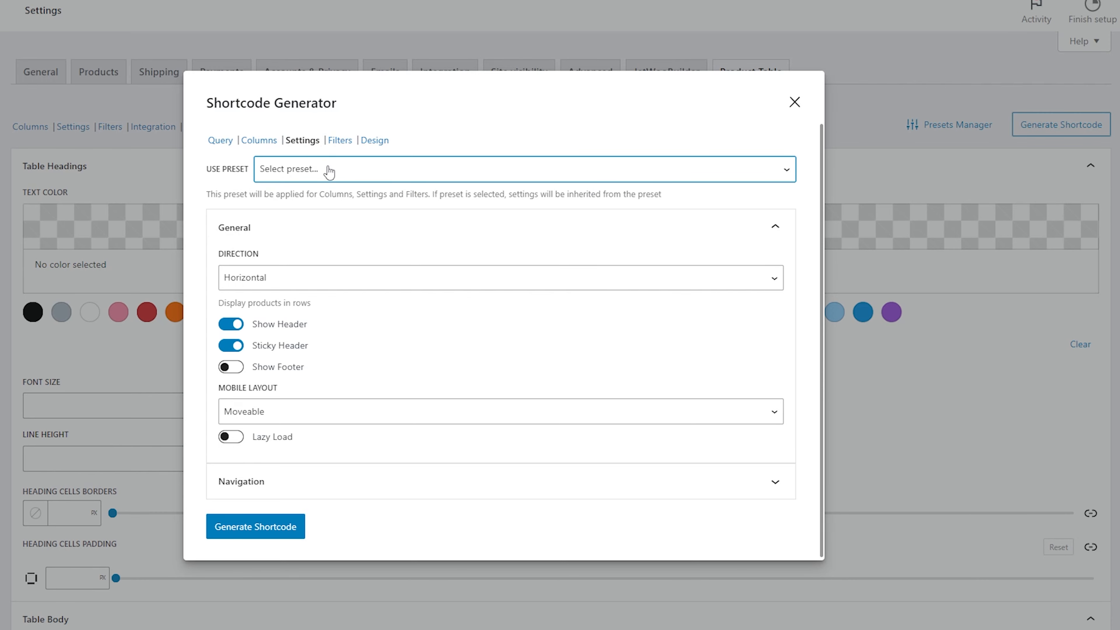
{"action": "left_click", "coordinate": [345, 226]}
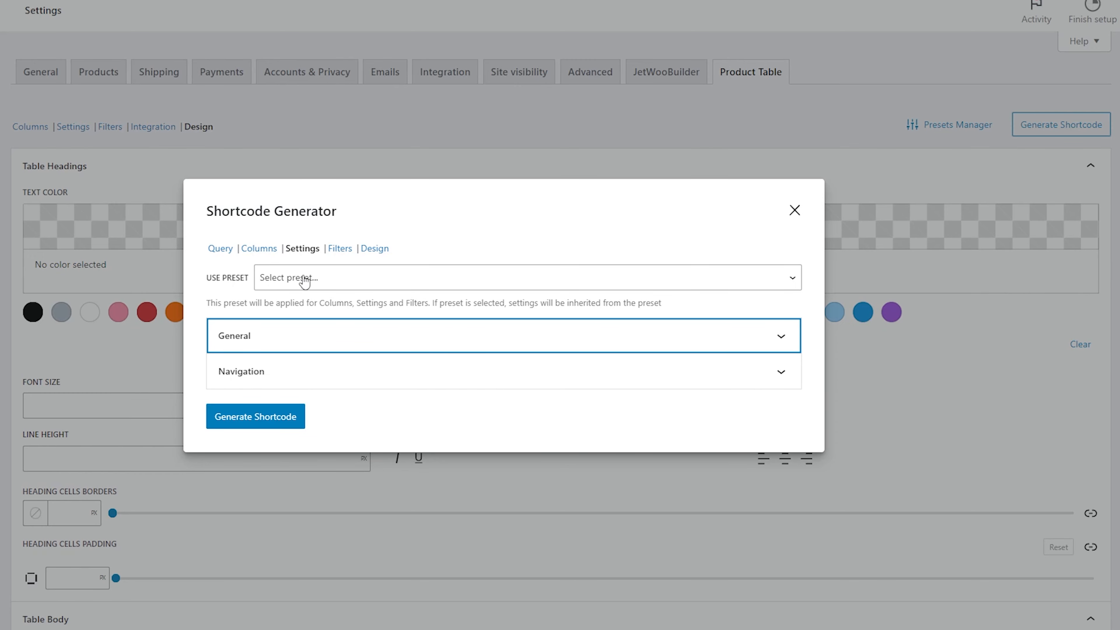
Enable filters in the Shortcode Generator and open its Design options
{"action": "left_click", "coordinate": [338, 250]}
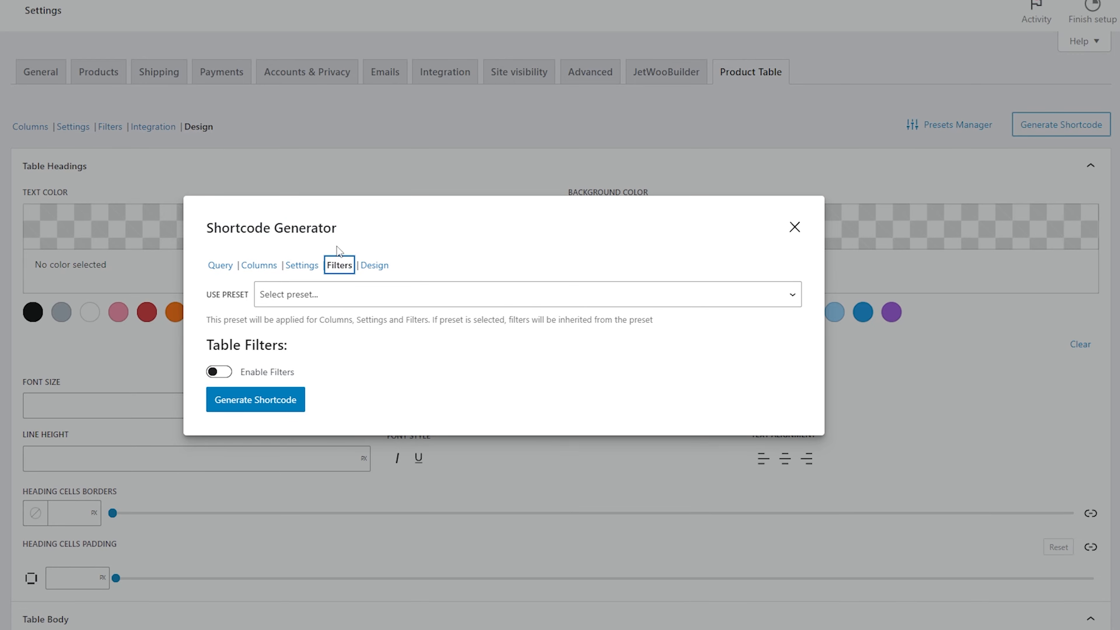
{"action": "left_click", "coordinate": [227, 373]}
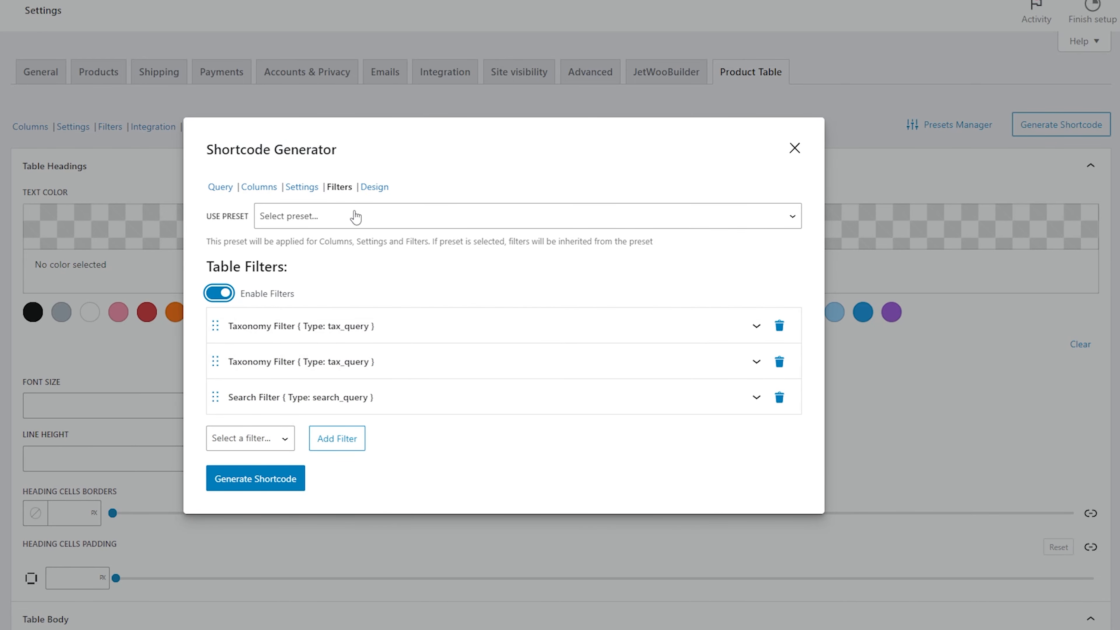
{"action": "left_click", "coordinate": [373, 186]}
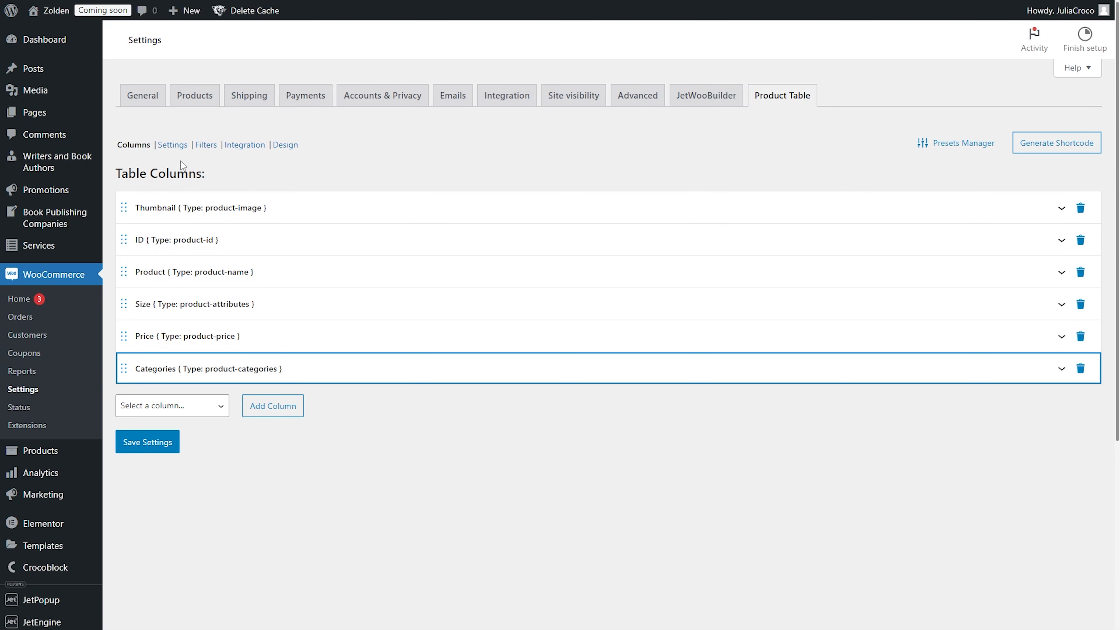
Turn on Show Header in the product table's general settings and enable the table filters
{"action": "left_click", "coordinate": [172, 144]}
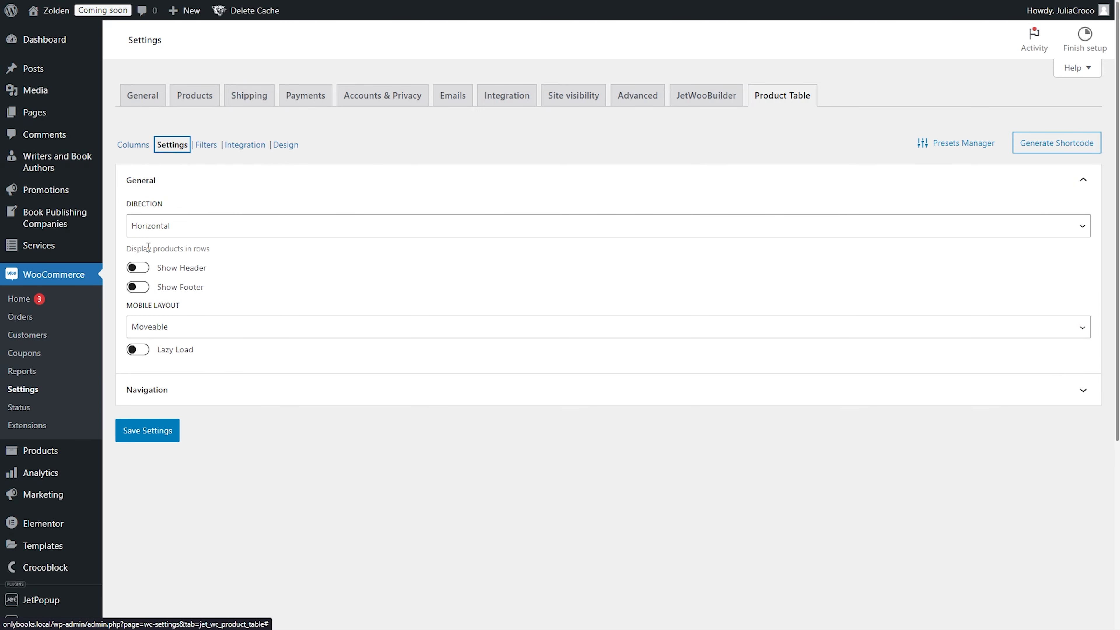
{"action": "left_click", "coordinate": [138, 268]}
{"action": "left_click", "coordinate": [207, 146]}
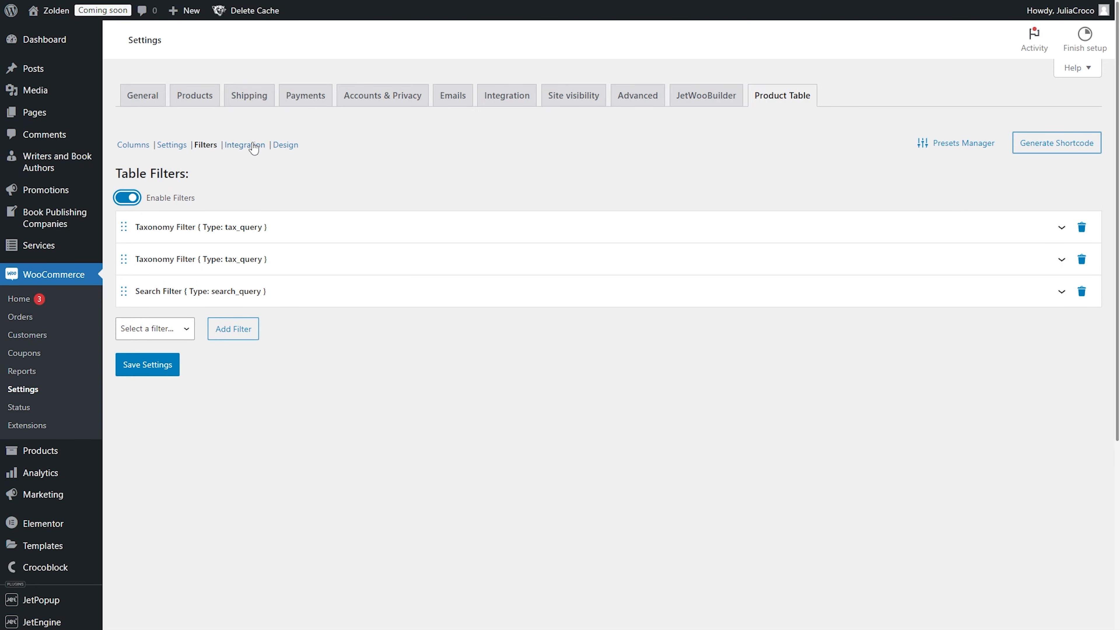
Switch on three of the product table's integration options
{"action": "left_click", "coordinate": [246, 144]}
{"action": "left_click", "coordinate": [233, 221]}
{"action": "left_click", "coordinate": [233, 257]}
{"action": "left_click", "coordinate": [234, 295]}
Set the table headings' text color to black and their background to the custom light gray #F6F6F6
{"action": "left_click", "coordinate": [285, 144]}
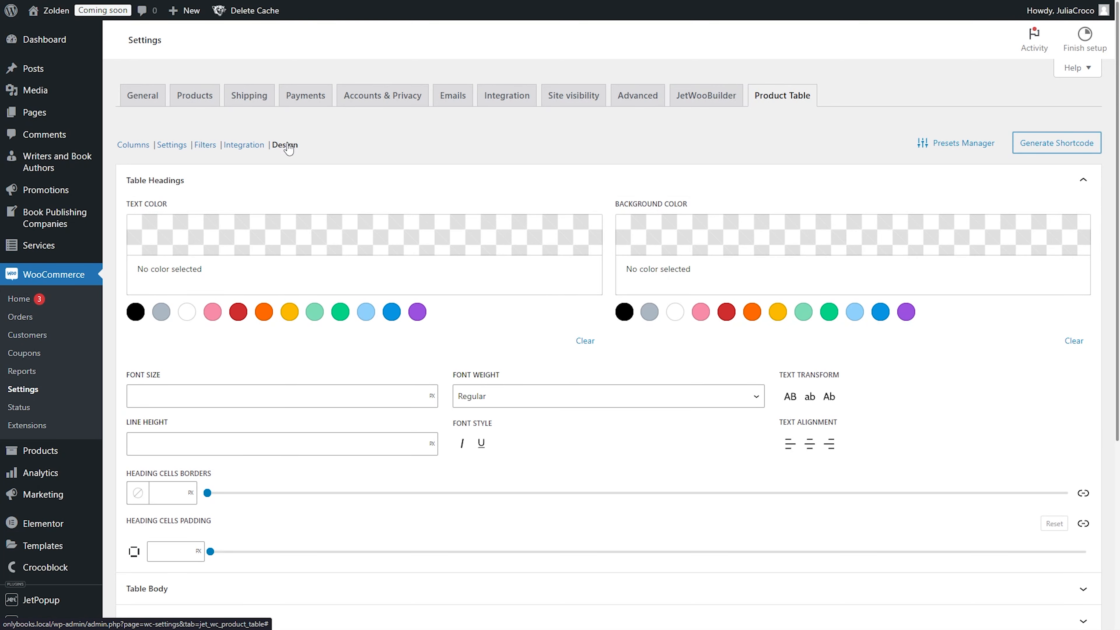
{"action": "left_click", "coordinate": [135, 311]}
{"action": "left_click", "coordinate": [649, 312]}
{"action": "left_click", "coordinate": [853, 235]}
{"action": "left_click", "coordinate": [788, 307]}
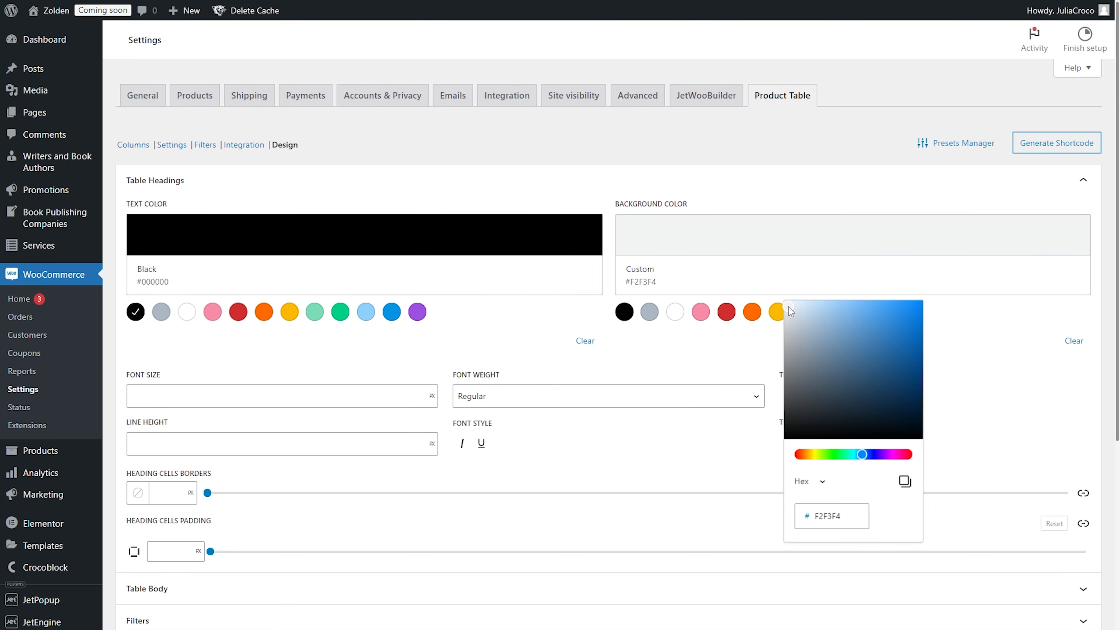
Give the table headings font size 16, capitalized text, center alignment and 10 px cell padding
{"action": "left_click", "coordinate": [291, 393]}
{"action": "left_click", "coordinate": [828, 396]}
{"action": "left_click", "coordinate": [809, 443]}
{"action": "left_click", "coordinate": [175, 551]}
{"action": "type", "text": "10"}
Style the Table Body with a cell padding of 10 px and save the design settings
{"action": "left_click", "coordinate": [289, 588]}
{"action": "scroll", "coordinate": [288, 423], "scroll_direction": "down", "scroll_amount": 5}
{"action": "scroll", "coordinate": [288, 422], "scroll_direction": "down", "scroll_amount": 7}
{"action": "left_click", "coordinate": [171, 490]}
{"action": "type", "text": "10"}
{"action": "left_click", "coordinate": [828, 337]}
{"action": "left_click", "coordinate": [147, 570]}
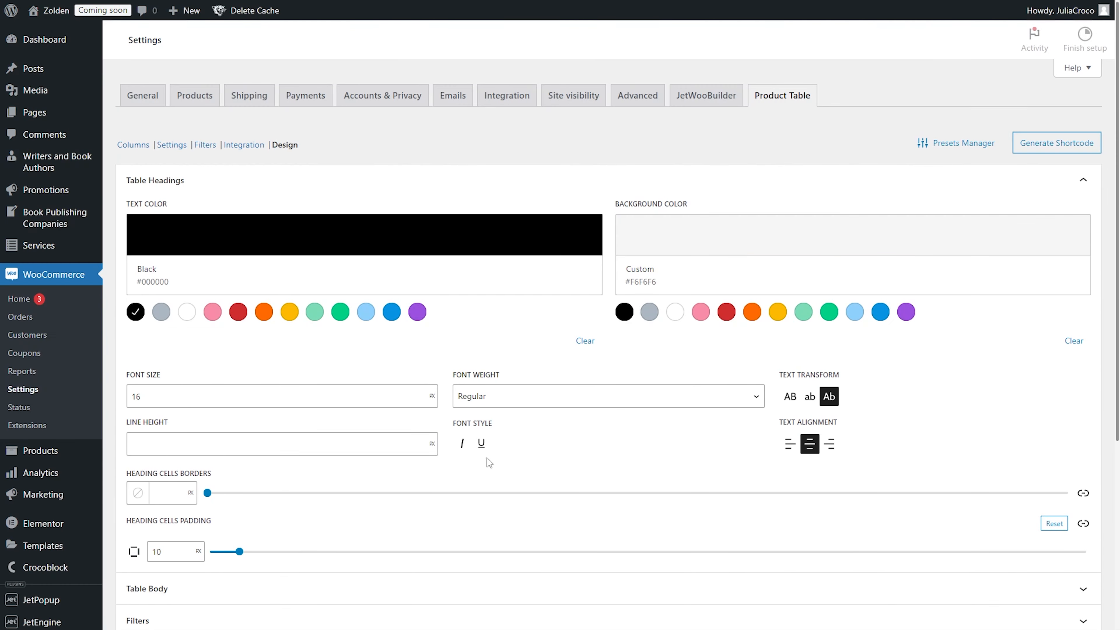
Generate a product table shortcode with the Products query type, copy it and close the generator
{"action": "left_click", "coordinate": [1057, 143]}
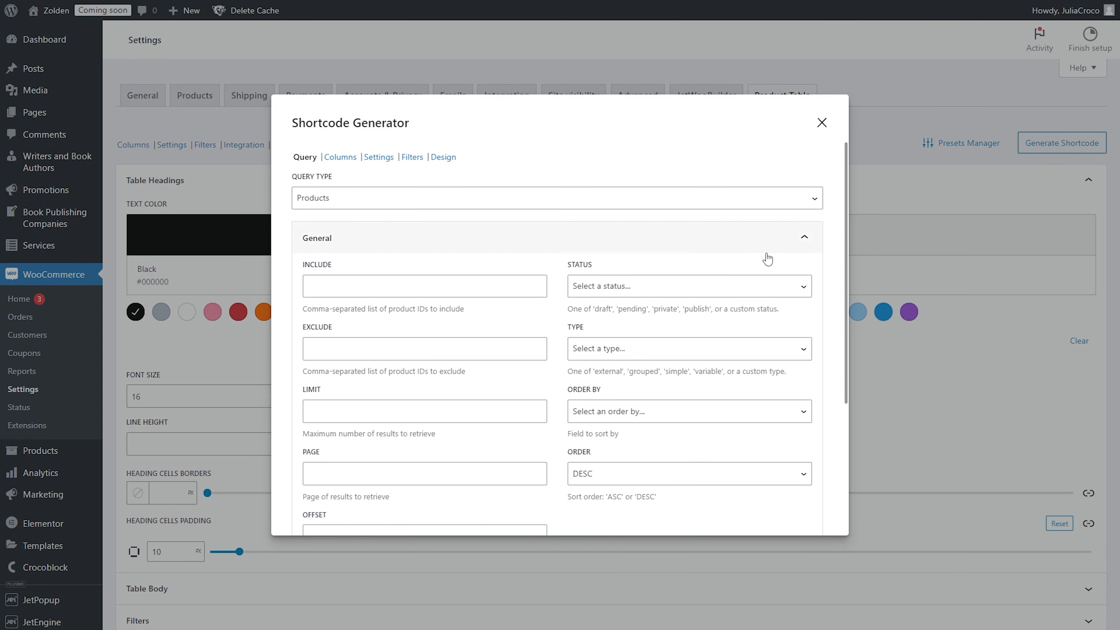
{"action": "scroll", "coordinate": [535, 375], "scroll_direction": "down", "scroll_amount": 5}
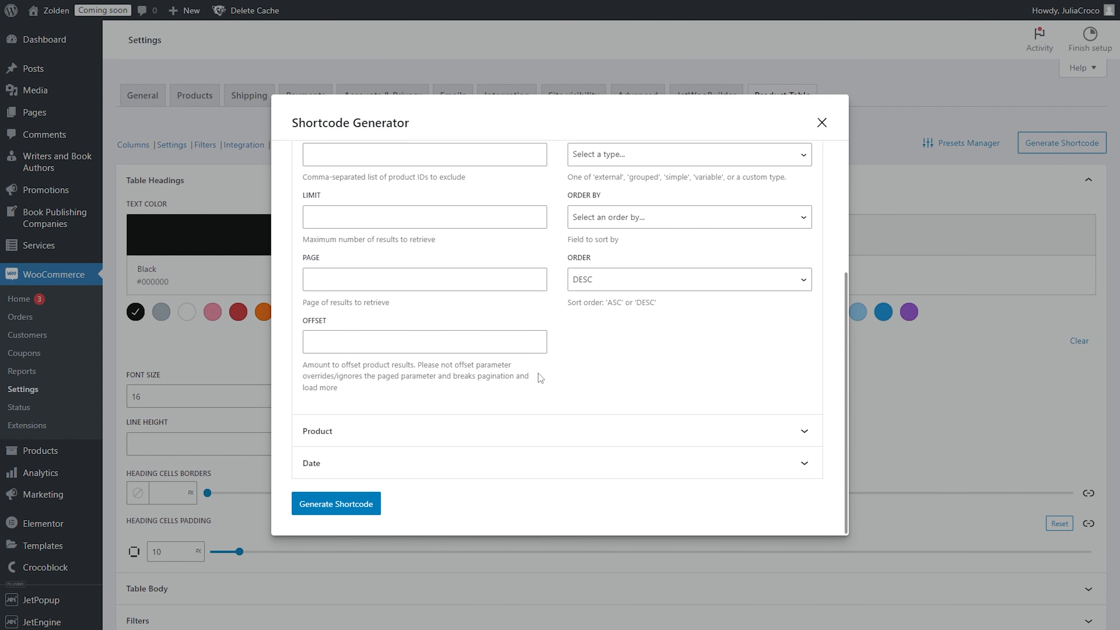
{"action": "left_click", "coordinate": [333, 504]}
{"action": "scroll", "coordinate": [335, 504], "scroll_direction": "down", "scroll_amount": 1}
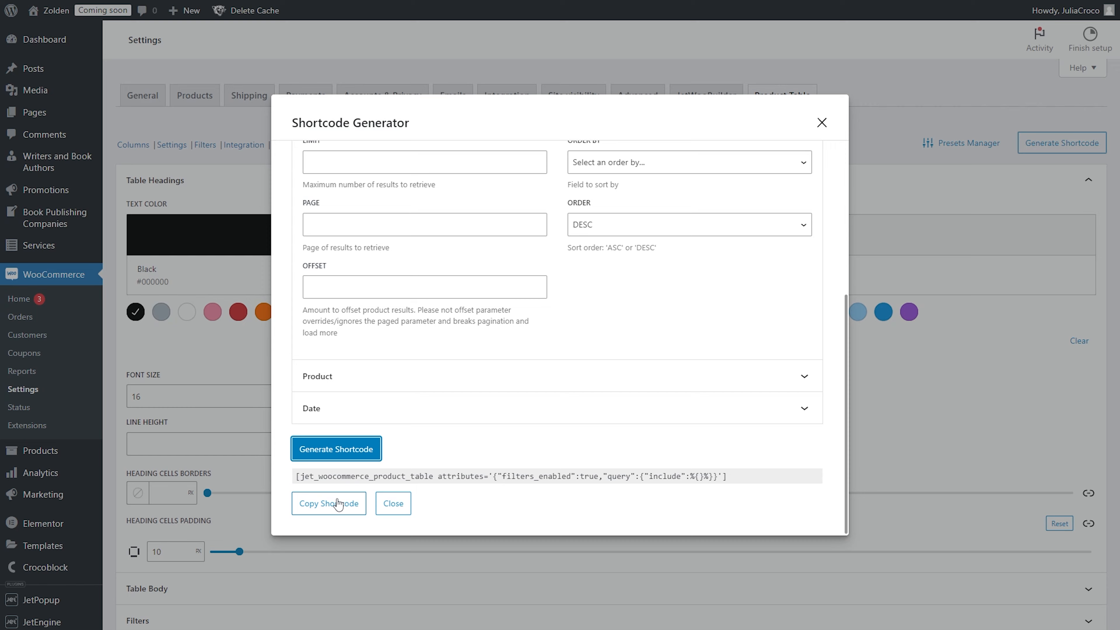
{"action": "left_click", "coordinate": [338, 503]}
{"action": "left_click", "coordinate": [275, 446]}
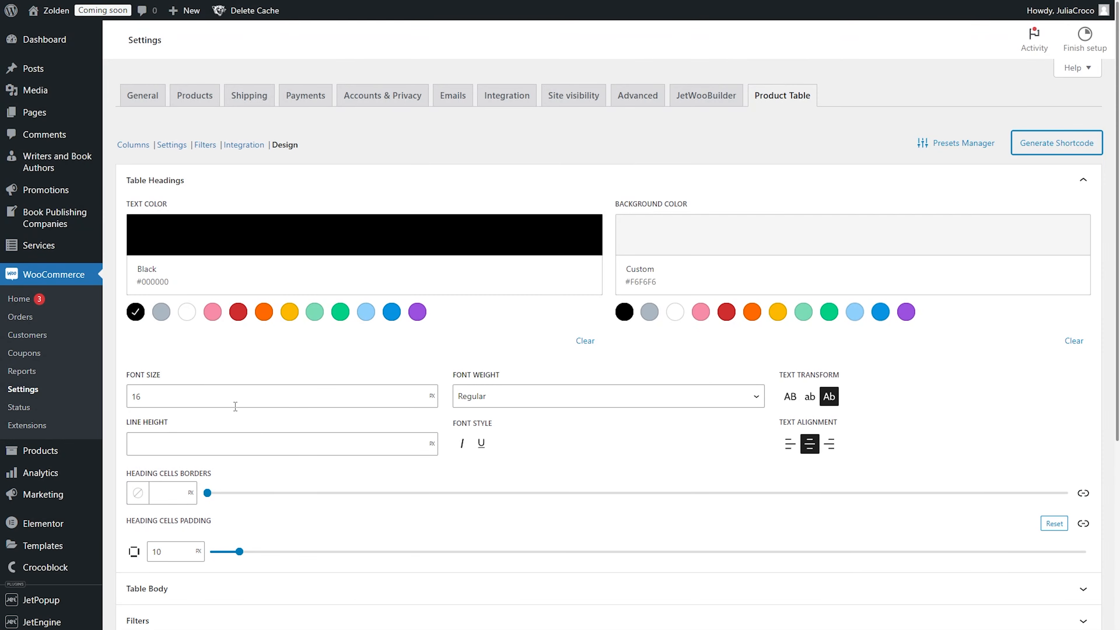
Create a new page titled "Clothes" and insert a Product Table block in it
{"action": "mouse_move", "coordinate": [55, 115]}
{"action": "left_click", "coordinate": [126, 114]}
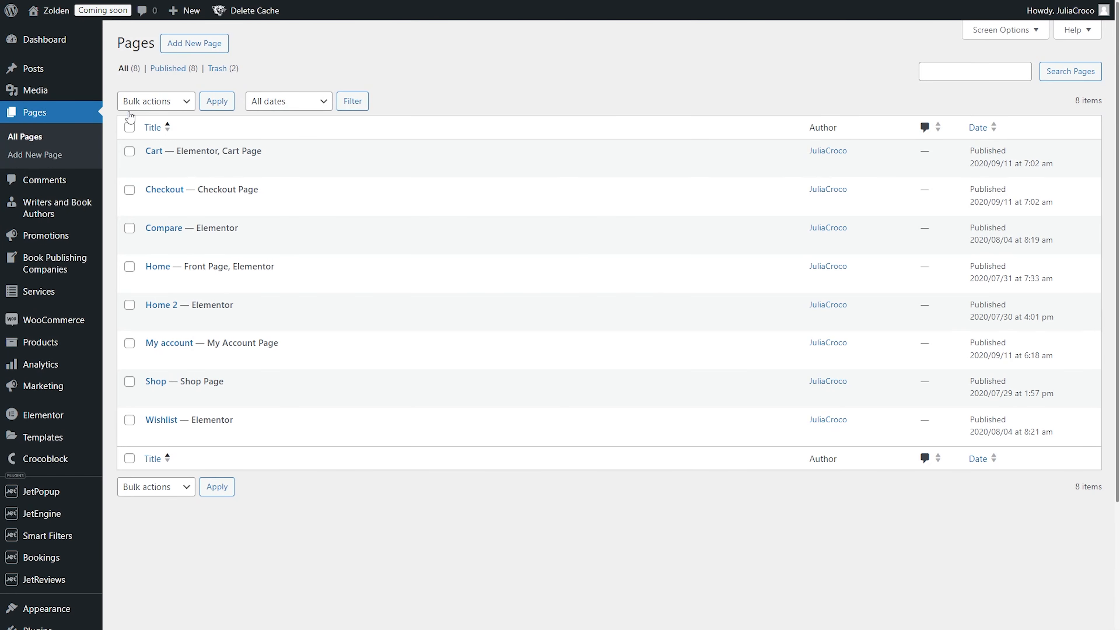
{"action": "left_click", "coordinate": [193, 44]}
{"action": "type", "text": "Clothes"}
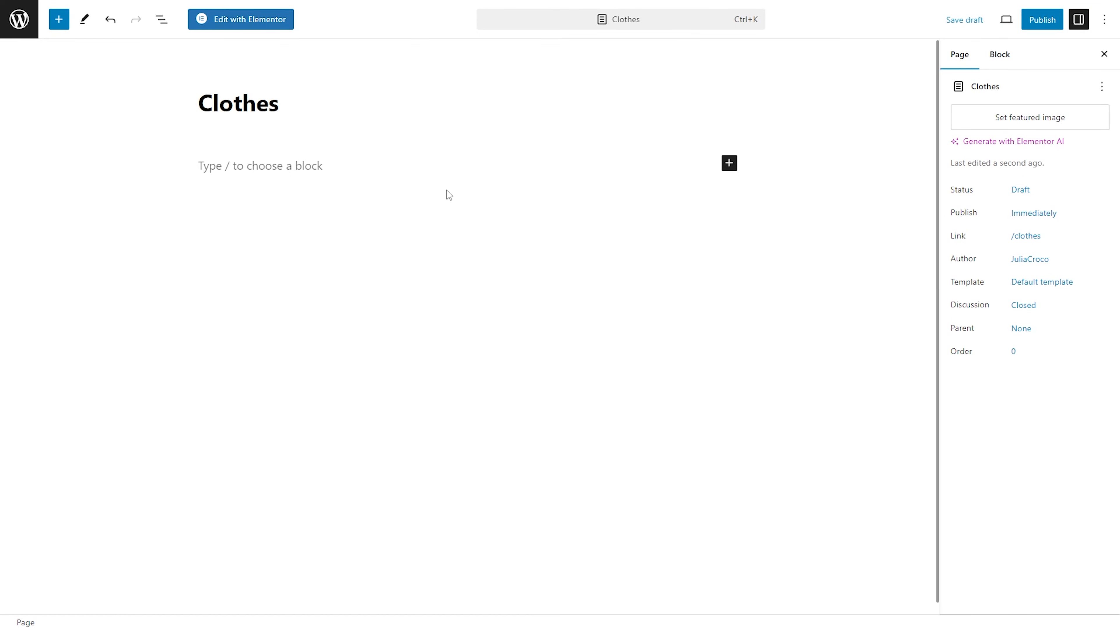
{"action": "left_click", "coordinate": [728, 164]}
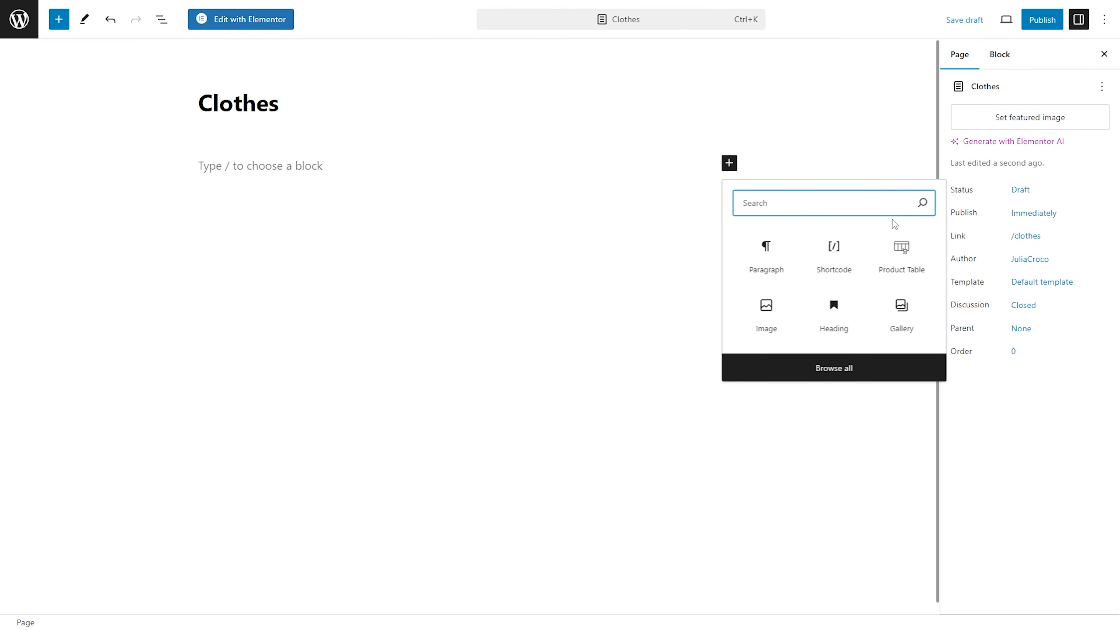
{"action": "left_click", "coordinate": [897, 270]}
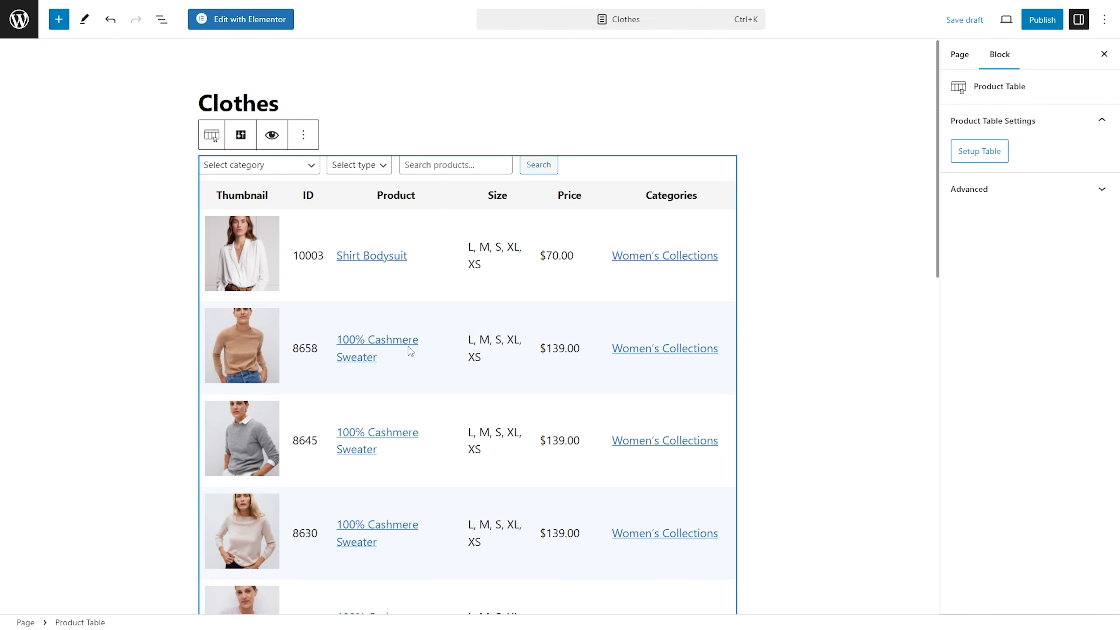
Disable the filters in the Product Table block's setup and apply the change
{"action": "left_click", "coordinate": [240, 137]}
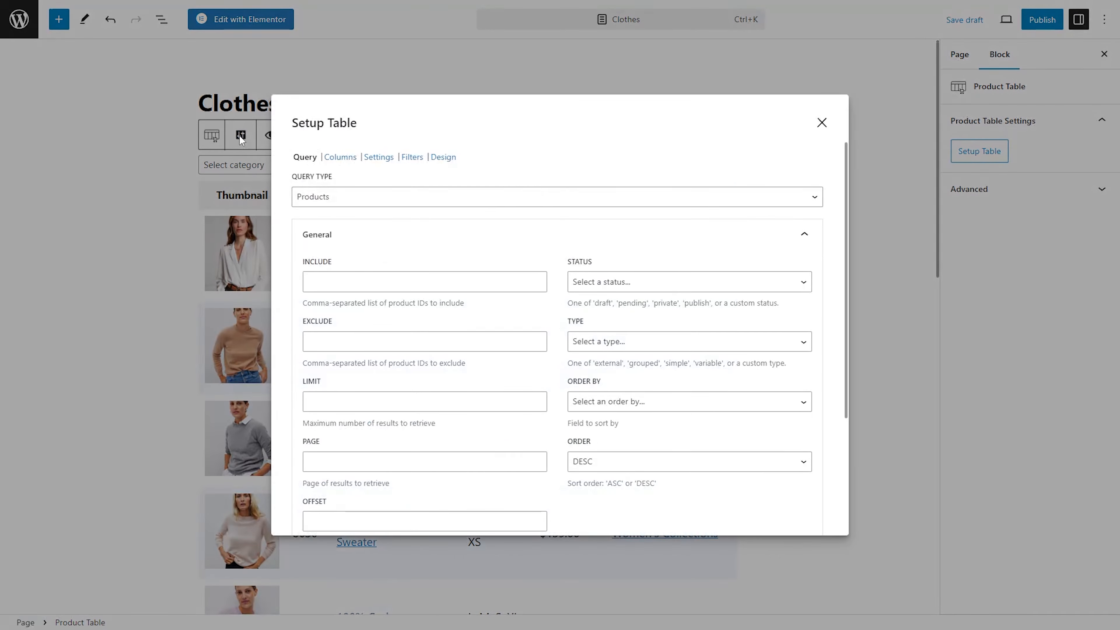
{"action": "left_click", "coordinate": [822, 123]}
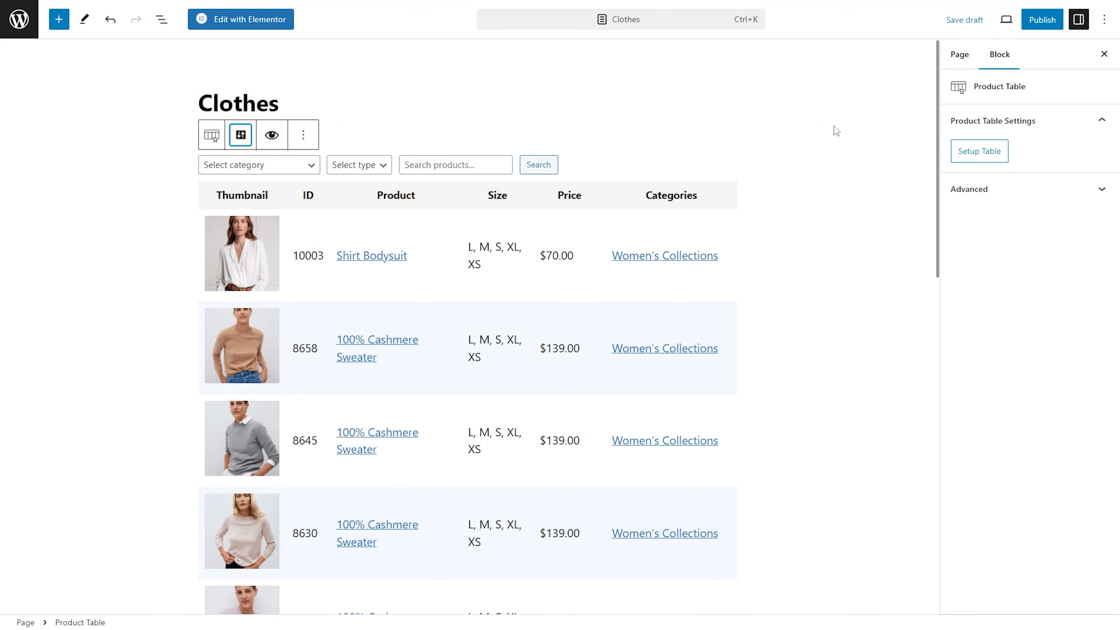
{"action": "left_click", "coordinate": [980, 153]}
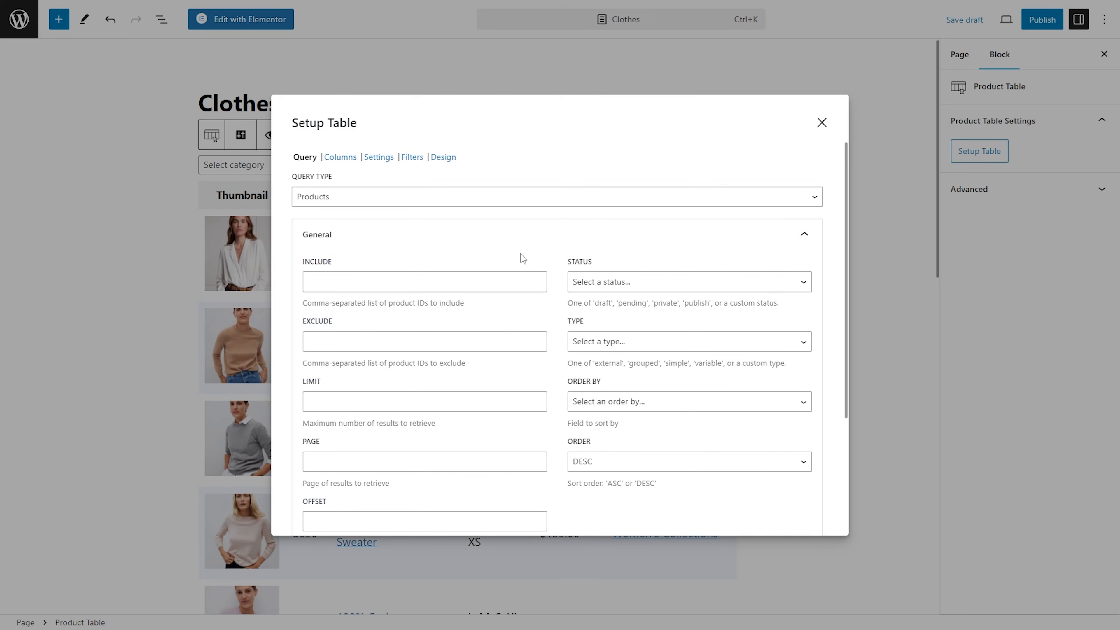
{"action": "scroll", "coordinate": [521, 254], "scroll_direction": "down", "scroll_amount": 4}
{"action": "scroll", "coordinate": [521, 254], "scroll_direction": "up", "scroll_amount": 4}
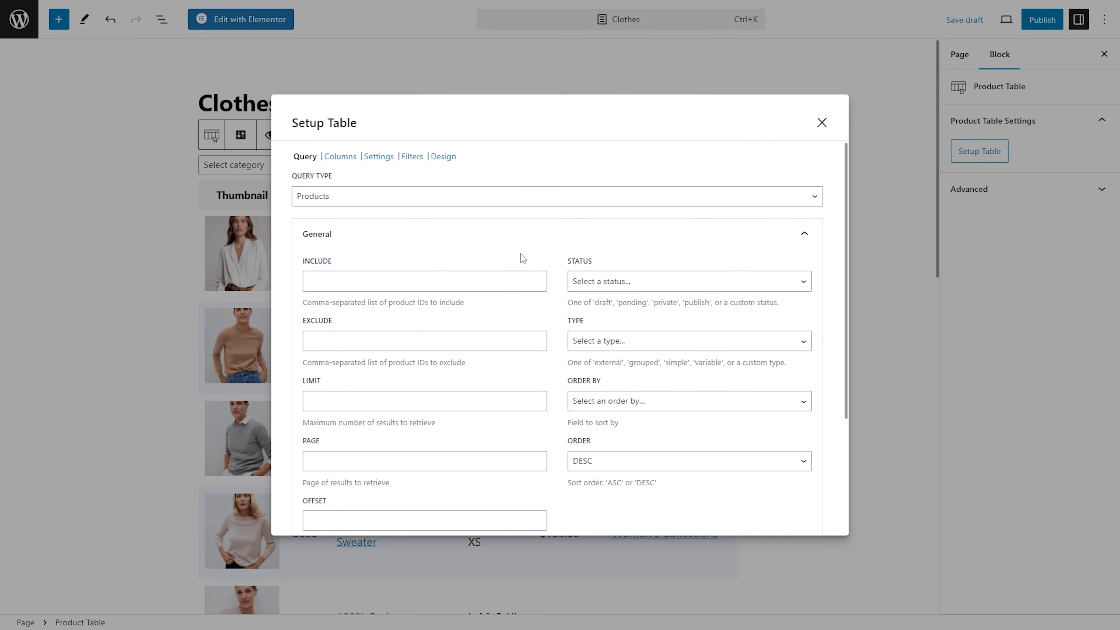
{"action": "left_click", "coordinate": [379, 159]}
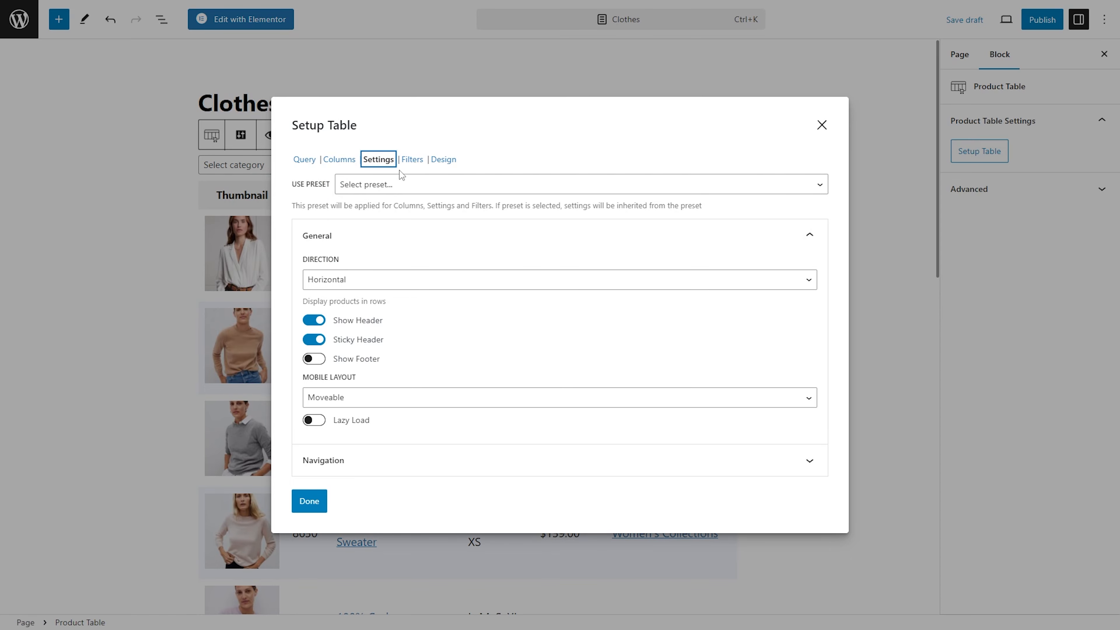
{"action": "left_click", "coordinate": [411, 159]}
{"action": "left_click", "coordinate": [306, 293]}
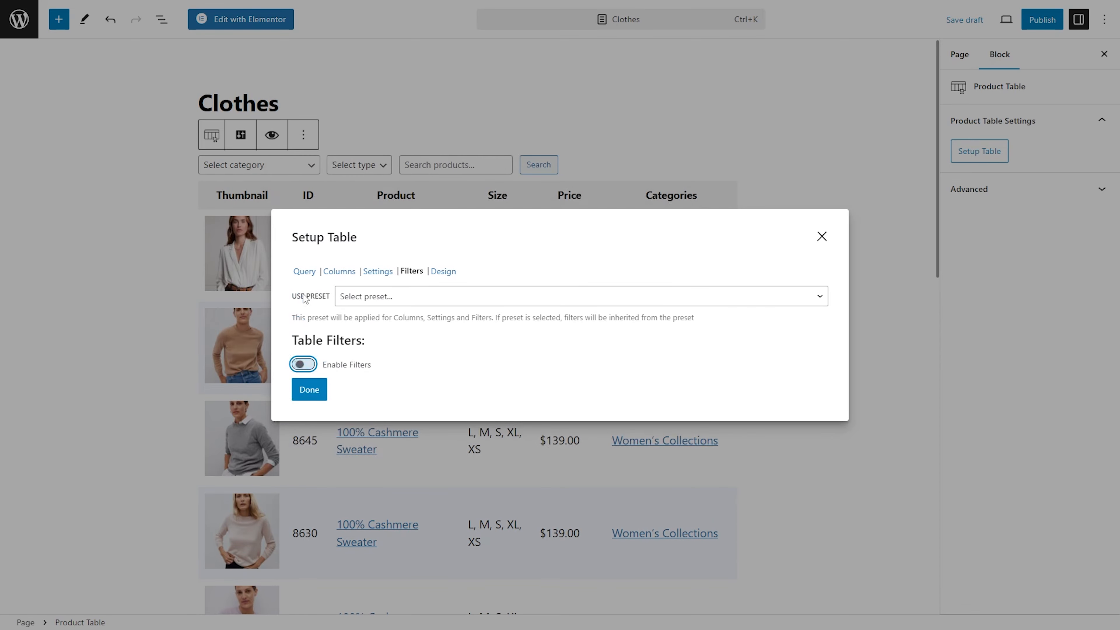
{"action": "left_click", "coordinate": [309, 390]}
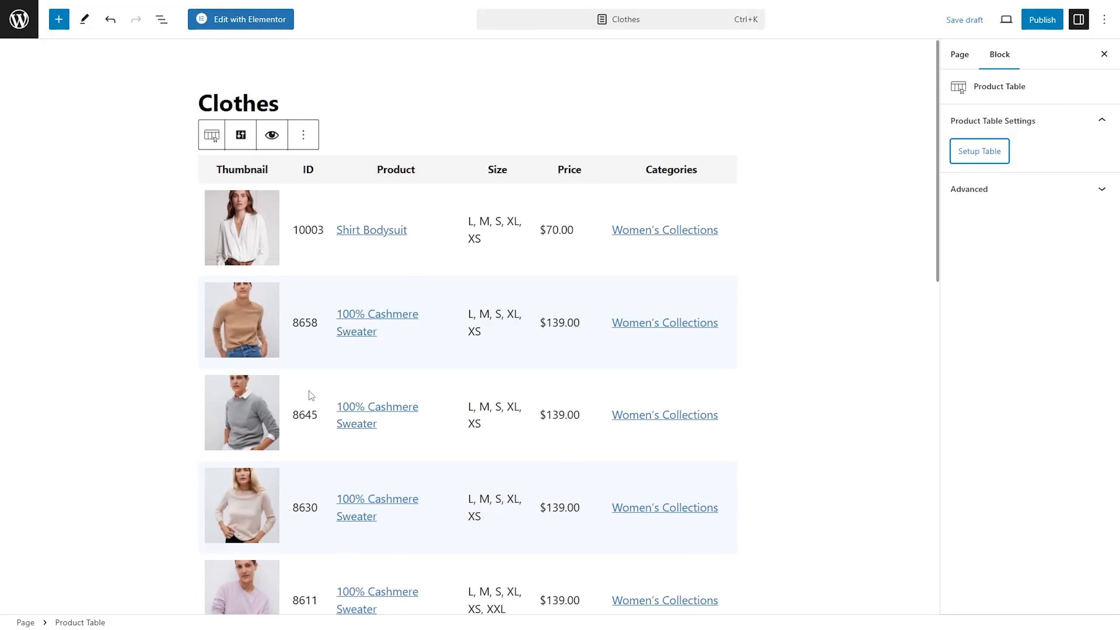
Publish the Clothes page and view its product table on the live site
{"action": "left_click", "coordinate": [1041, 20]}
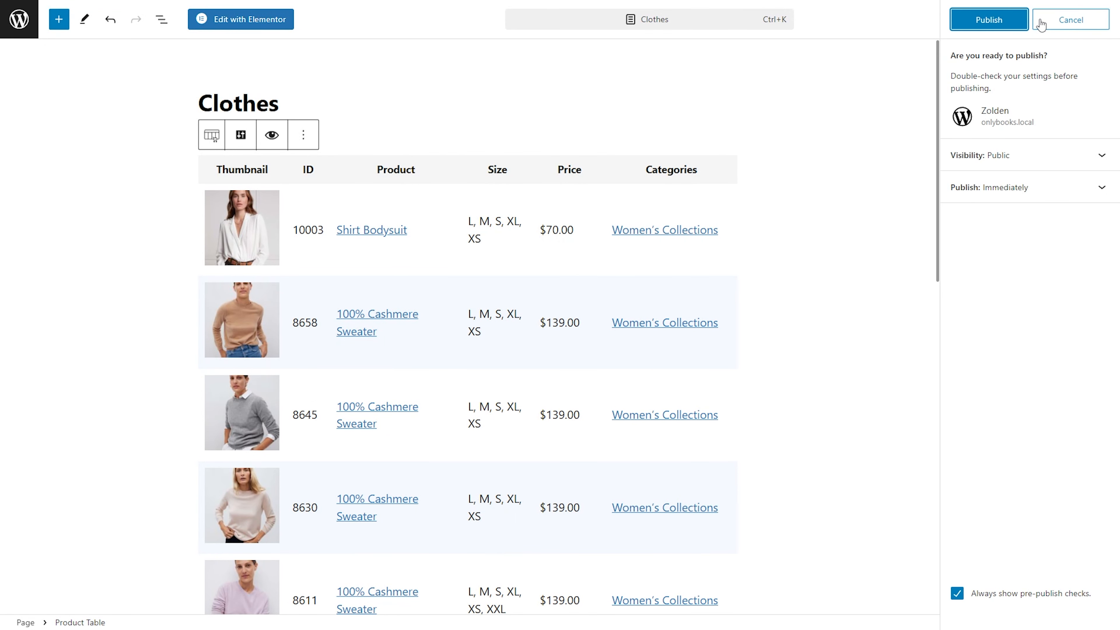
{"action": "left_click", "coordinate": [989, 19]}
{"action": "left_click", "coordinate": [982, 157]}
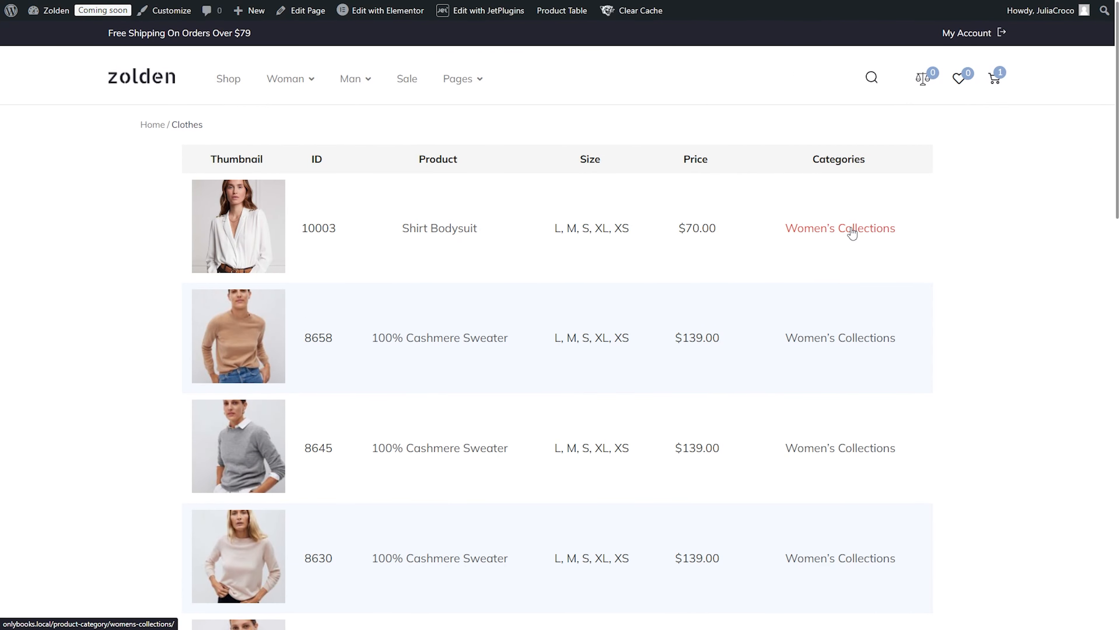
{"action": "scroll", "coordinate": [958, 227], "scroll_direction": "down", "scroll_amount": 3}
{"action": "scroll", "coordinate": [956, 223], "scroll_direction": "down", "scroll_amount": 7}
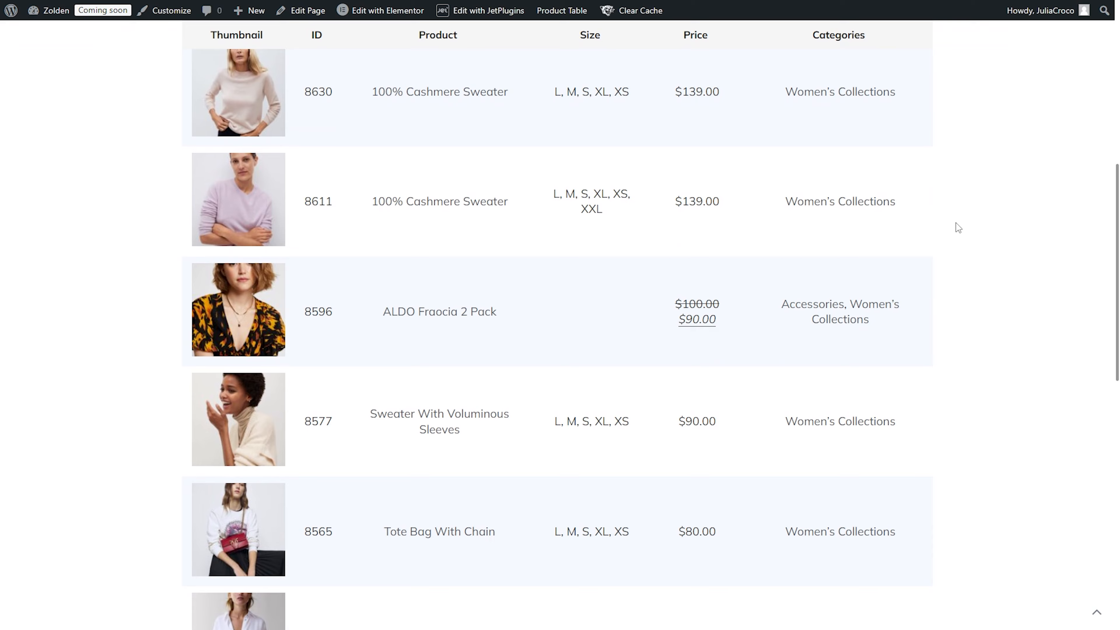
Enable the filters in the Clothes page's Product Table block, save the page and view it on the live site
{"action": "scroll", "coordinate": [955, 227], "scroll_direction": "up", "scroll_amount": 10}
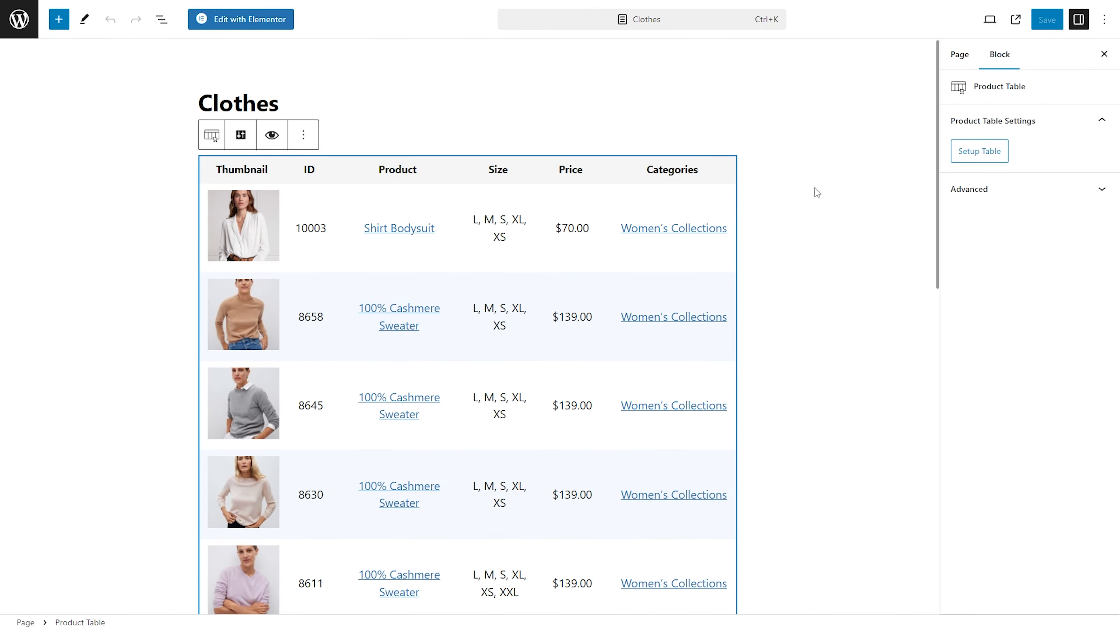
{"action": "left_click", "coordinate": [972, 150]}
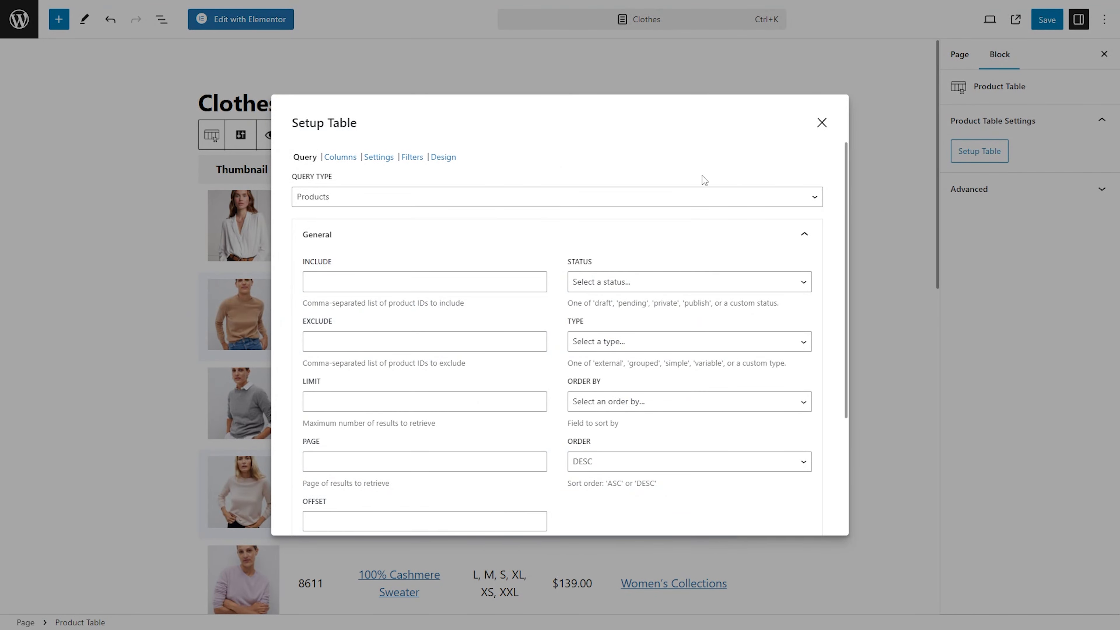
{"action": "left_click", "coordinate": [412, 157]}
{"action": "left_click", "coordinate": [304, 363]}
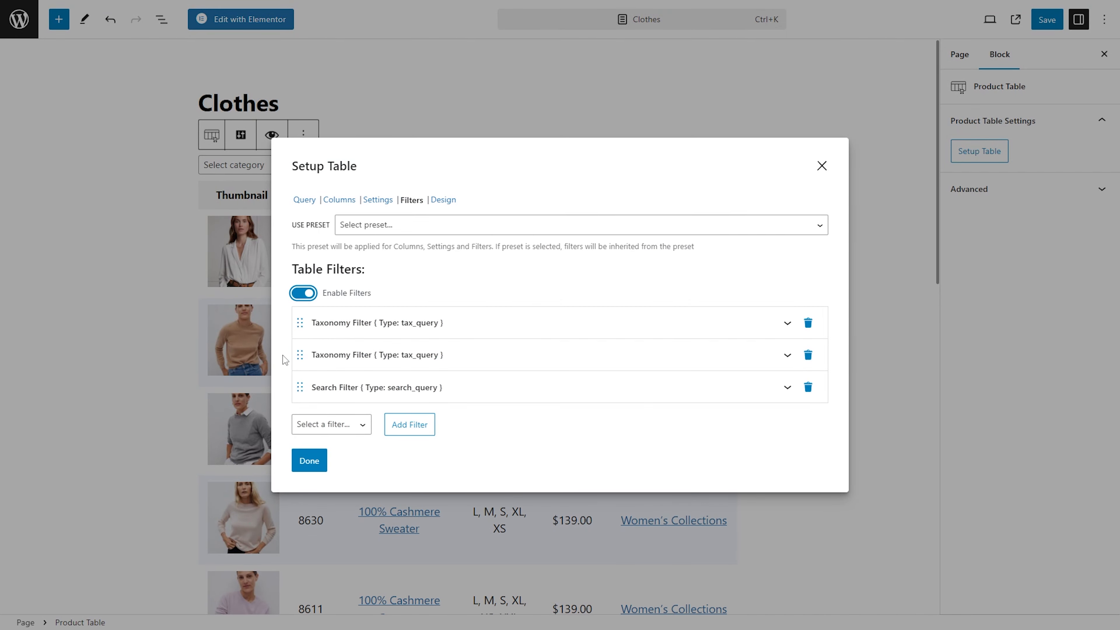
{"action": "left_click", "coordinate": [309, 460]}
{"action": "left_click", "coordinate": [1045, 20]}
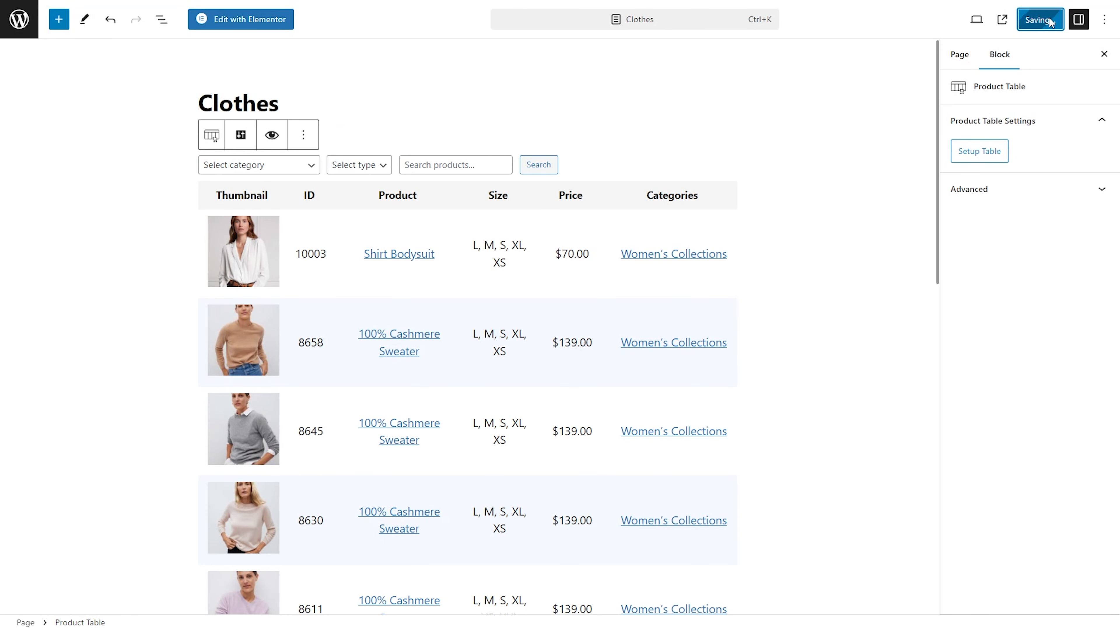
{"action": "left_click", "coordinate": [118, 601]}
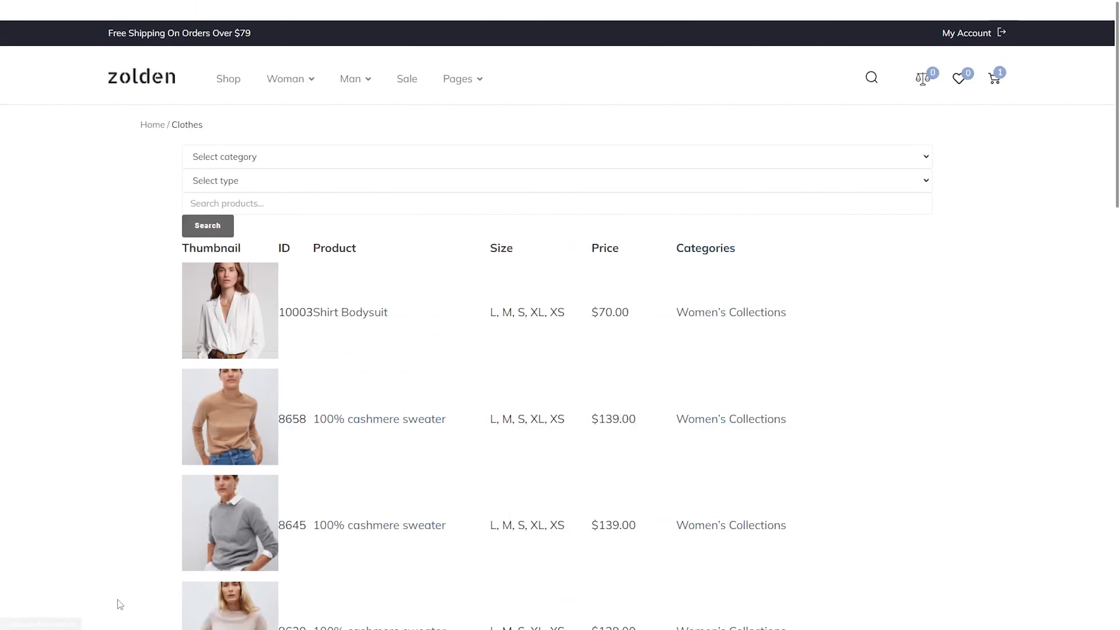
Filter the live product table by Women's Collections, switch the category to Men's Collection, and search the products for "shorts"
{"action": "left_click", "coordinate": [304, 160]}
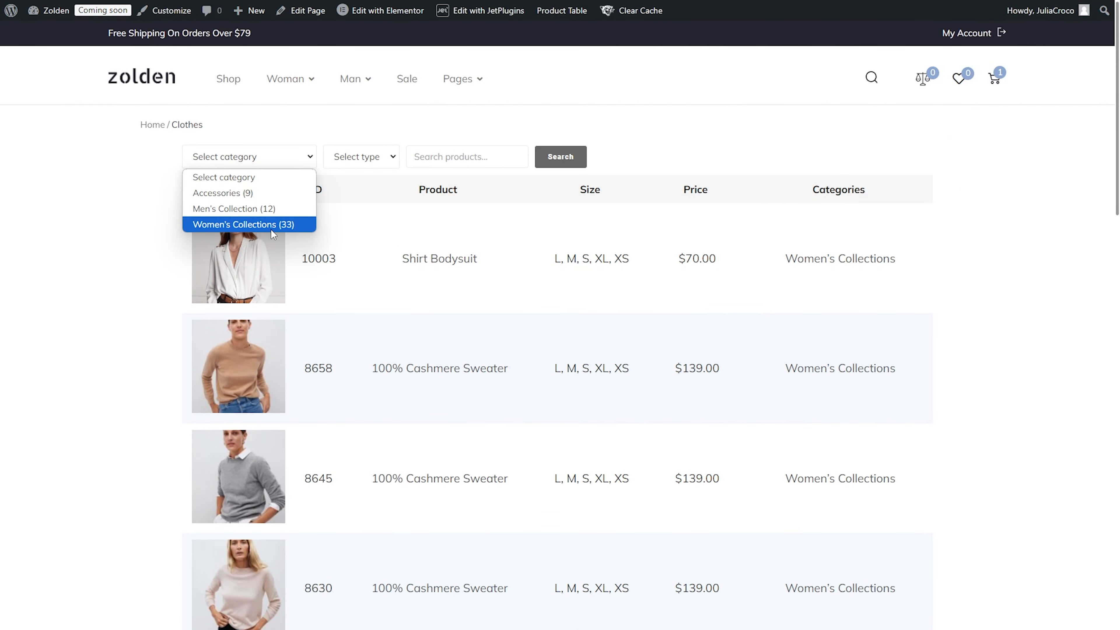
{"action": "left_click", "coordinate": [273, 224]}
{"action": "left_click", "coordinate": [297, 159]}
{"action": "left_click", "coordinate": [262, 208]}
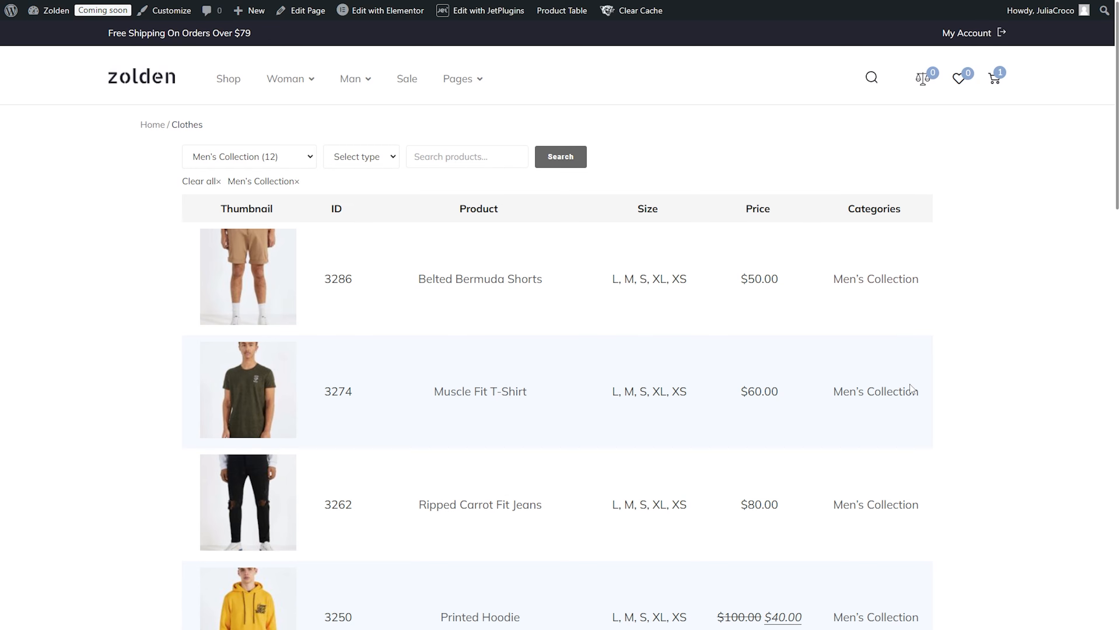
{"action": "left_click", "coordinate": [440, 151]}
{"action": "type", "text": "shorts"}
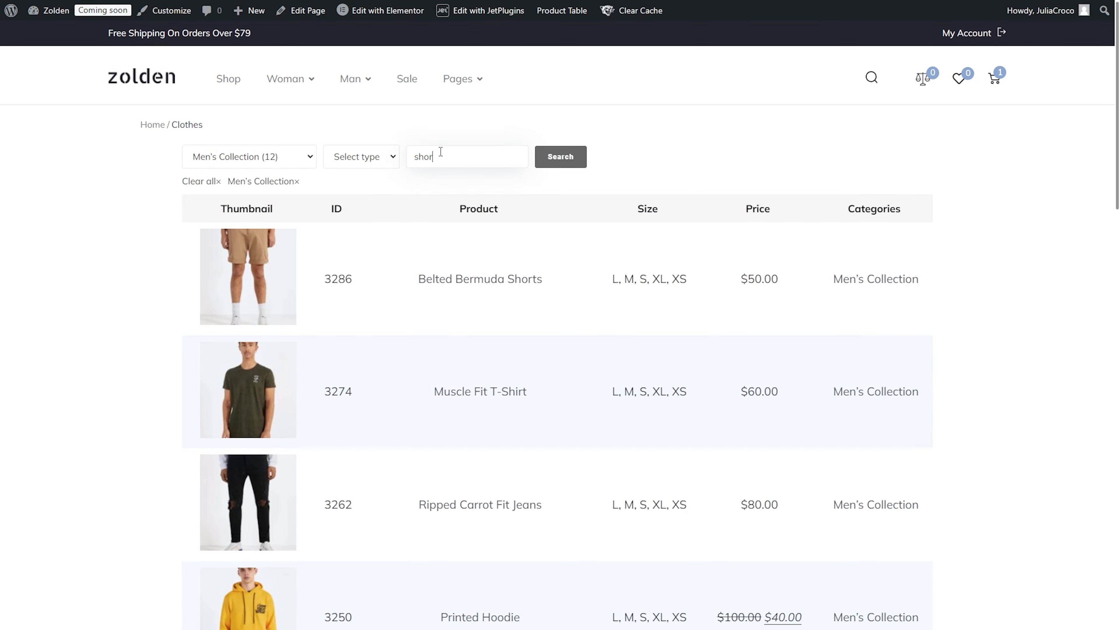
{"action": "left_click", "coordinate": [503, 277]}
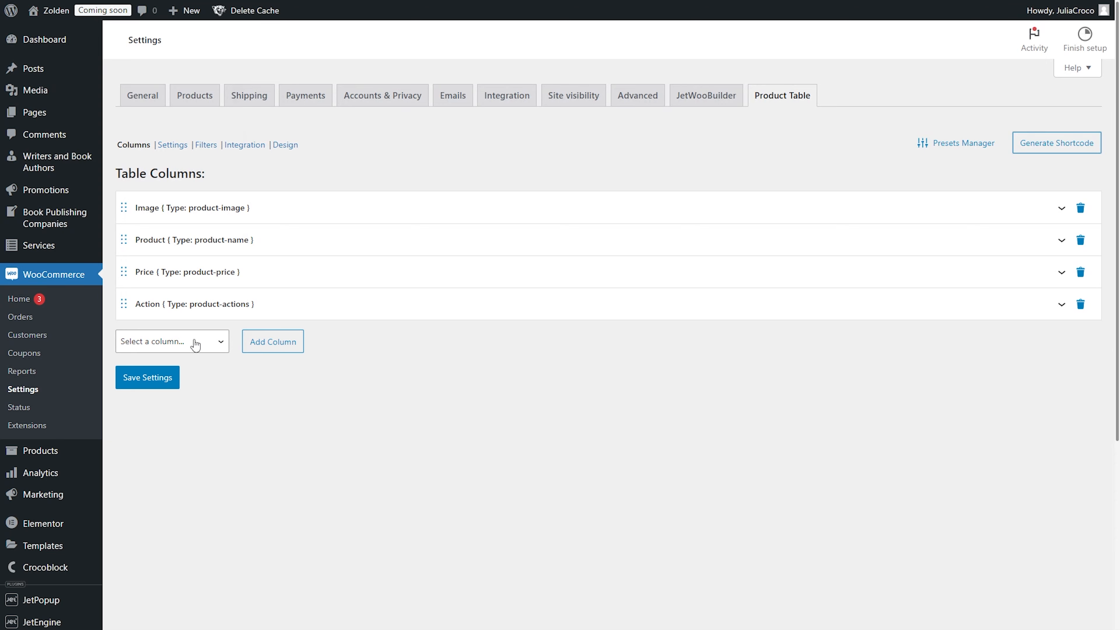
Add a Product Attributes column to the WooCommerce product table, choose its attribute to show, and place it between Product and Price
{"action": "left_click", "coordinate": [192, 339]}
{"action": "left_click", "coordinate": [188, 227]}
{"action": "left_click", "coordinate": [280, 346]}
{"action": "left_click", "coordinate": [332, 335]}
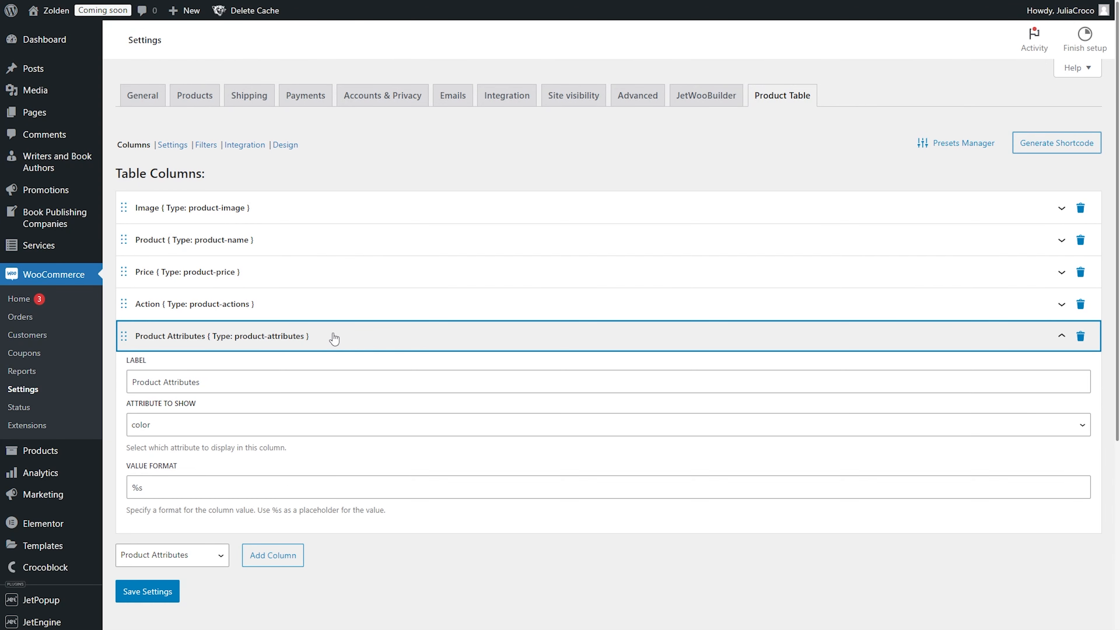
{"action": "left_click", "coordinate": [325, 424]}
{"action": "left_click", "coordinate": [308, 506]}
{"action": "left_click_drag", "start_coordinate": [137, 340], "coordinate": [137, 274]}
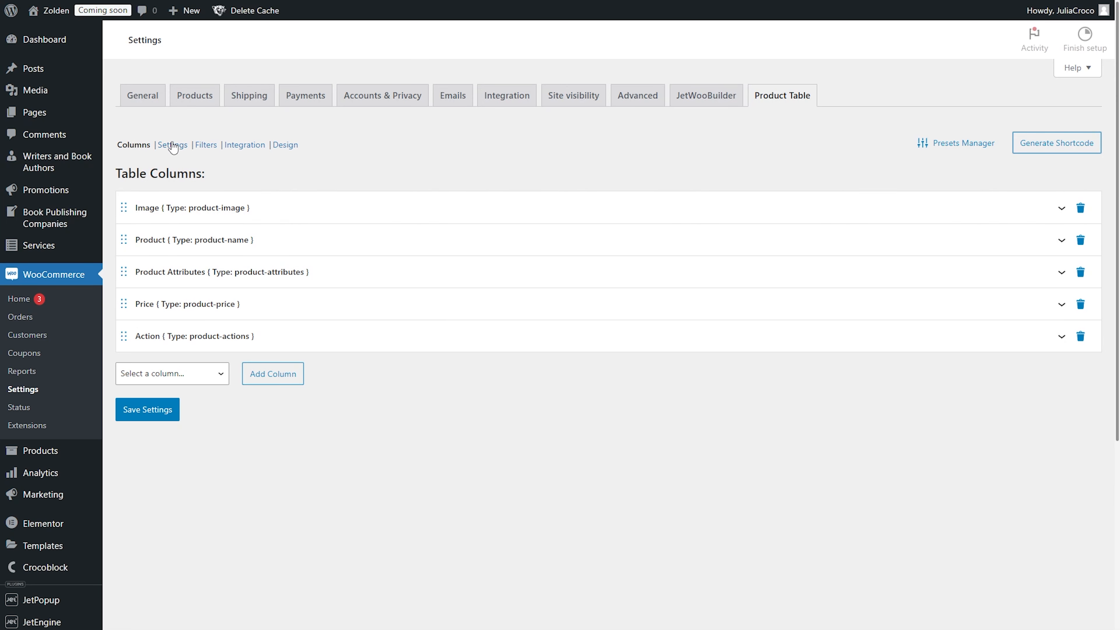
Set the product table's direction to Vertical and save the settings
{"action": "left_click", "coordinate": [172, 145]}
{"action": "left_click", "coordinate": [185, 225]}
{"action": "left_click", "coordinate": [189, 261]}
{"action": "left_click", "coordinate": [174, 446]}
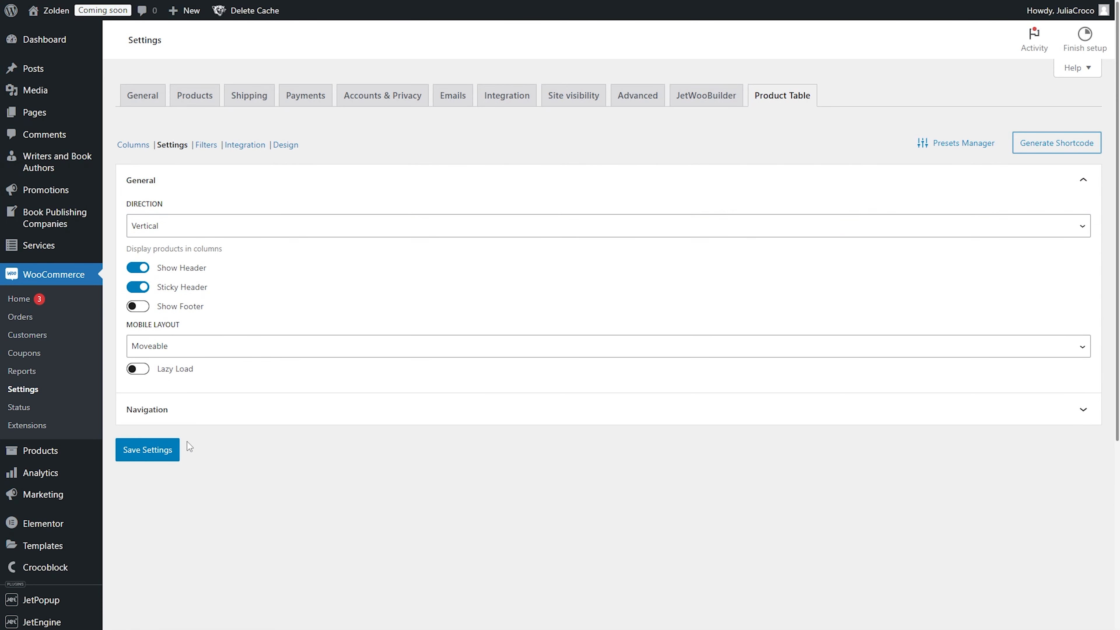
Generate a product table shortcode that includes product IDs 3394,3378,3368, and copy it
{"action": "left_click", "coordinate": [1052, 147]}
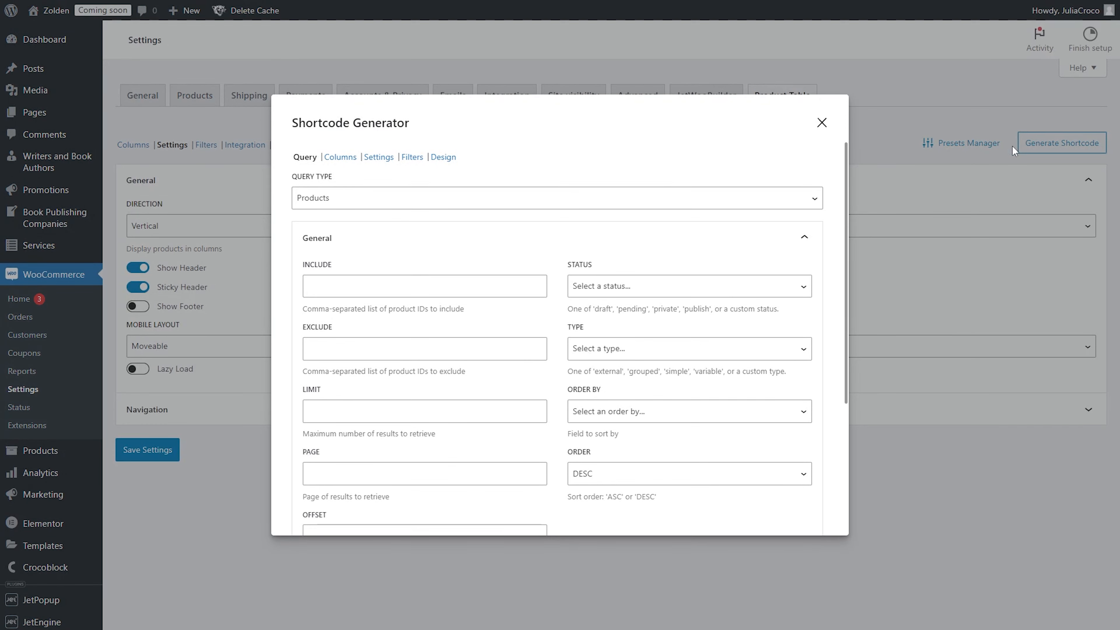
{"action": "left_click", "coordinate": [381, 287]}
{"action": "type", "text": "3394,3378,3368"}
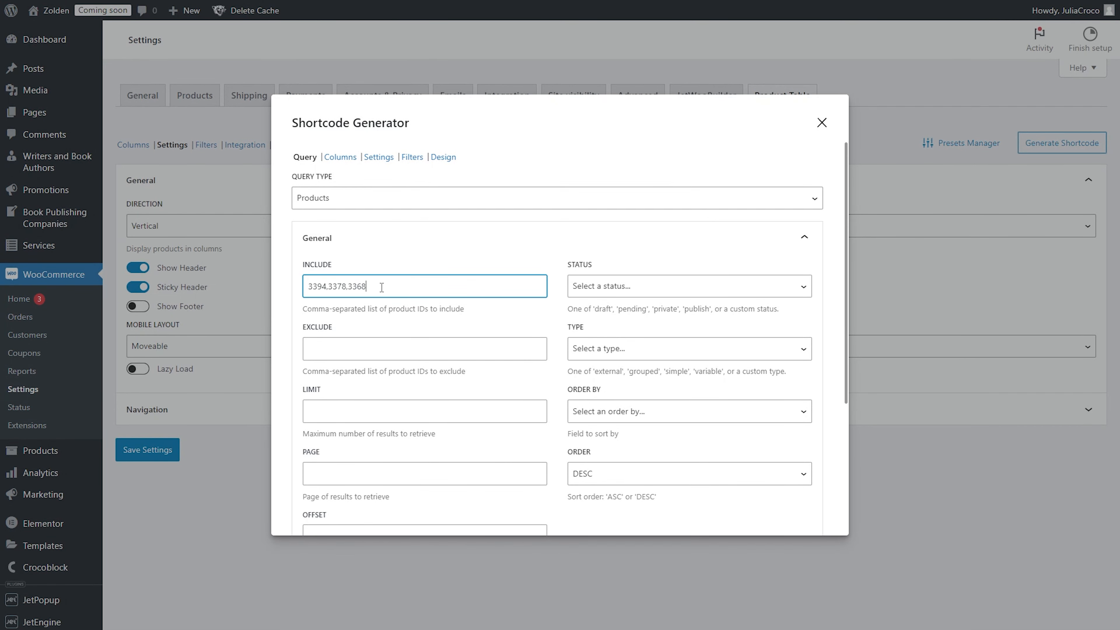
{"action": "scroll", "coordinate": [381, 287], "scroll_direction": "down", "scroll_amount": 5}
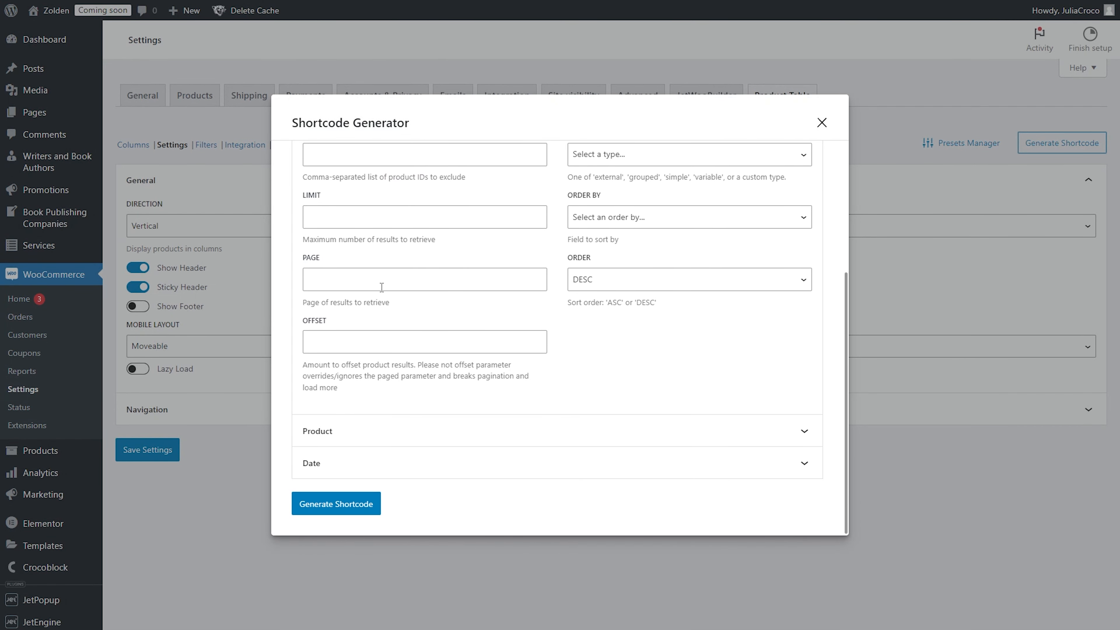
{"action": "left_click", "coordinate": [356, 507]}
{"action": "scroll", "coordinate": [370, 498], "scroll_direction": "down", "scroll_amount": 2}
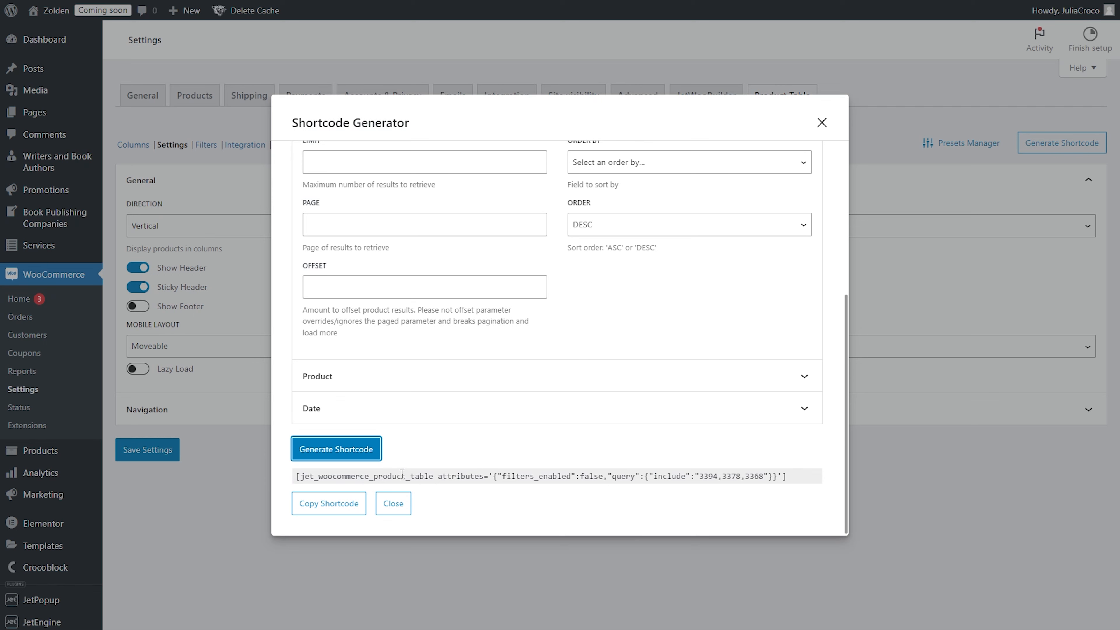
{"action": "triple_click", "coordinate": [401, 475]}
{"action": "key", "text": "ctrl+c"}
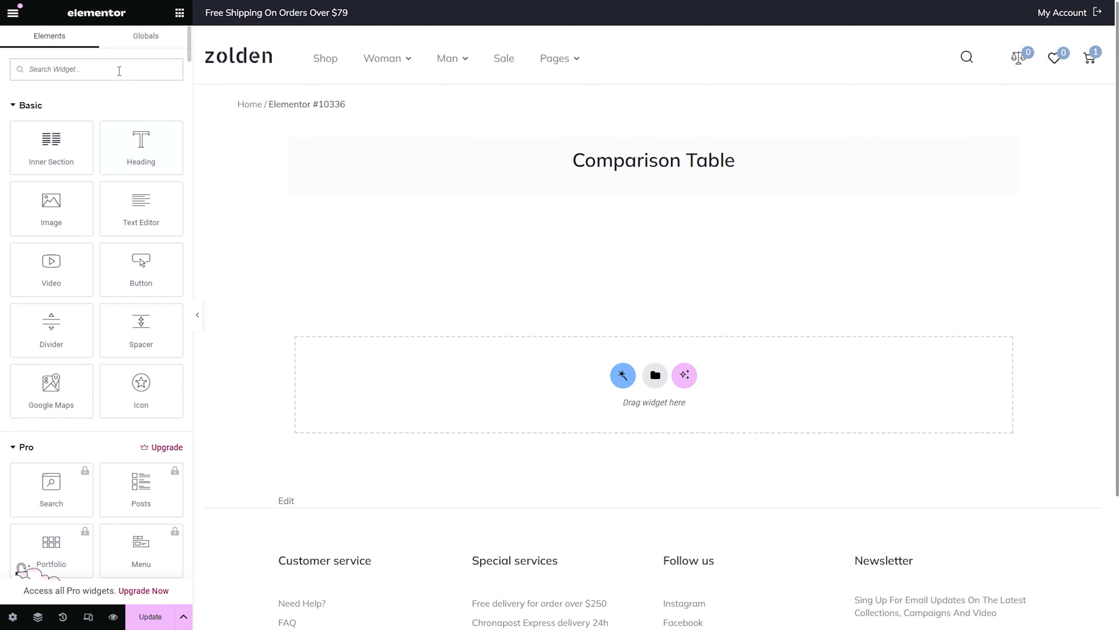
In Elementor, add a Shortcode widget below the Comparison Table heading, paste the copied product table shortcode, and collapse the editing panel
{"action": "left_click", "coordinate": [119, 70]}
{"action": "type", "text": "shortcode"}
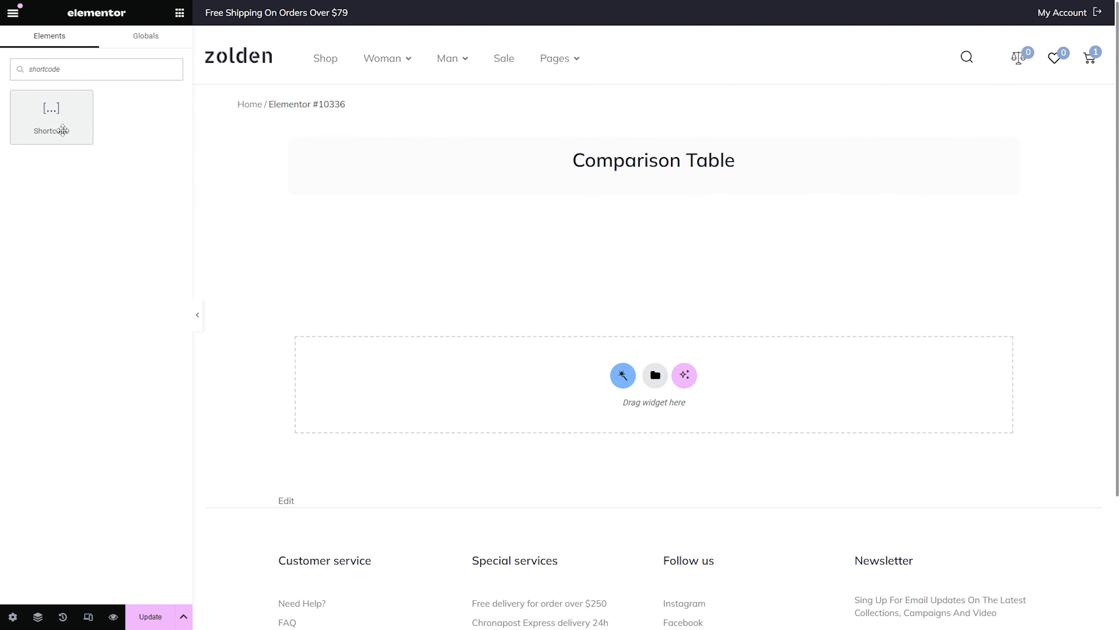
{"action": "left_click_drag", "start_coordinate": [58, 123], "coordinate": [600, 187]}
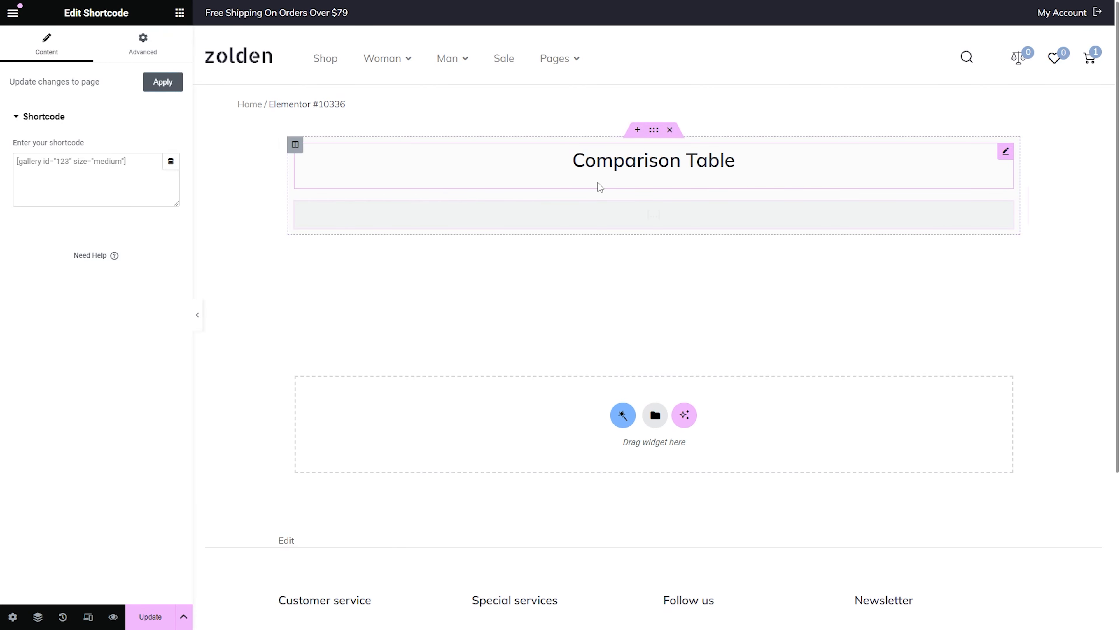
{"action": "left_click", "coordinate": [102, 158]}
{"action": "key", "text": "ctrl+v"}
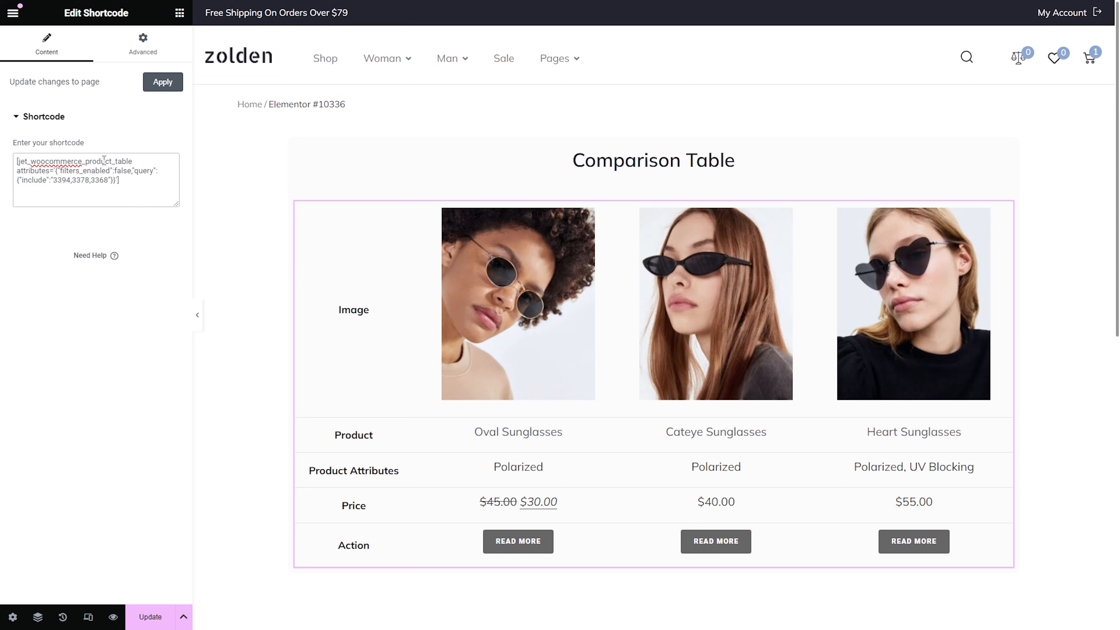
{"action": "left_click", "coordinate": [198, 315]}
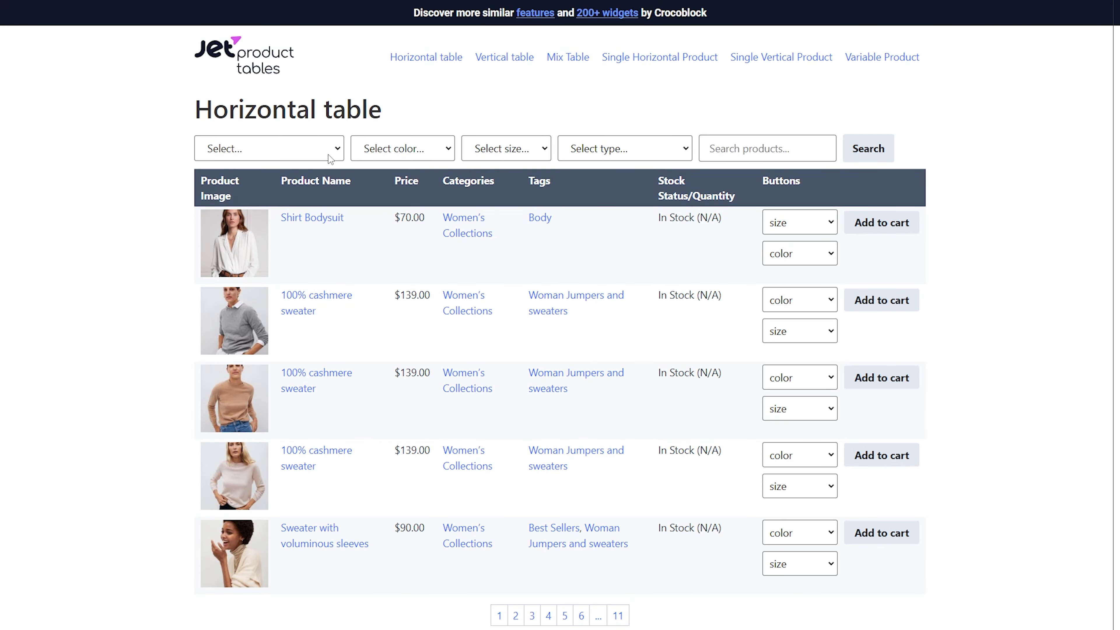
Examine the category, color, size and type filter options on the JetProductTables Horizontal table demo page
{"action": "left_click", "coordinate": [330, 155]}
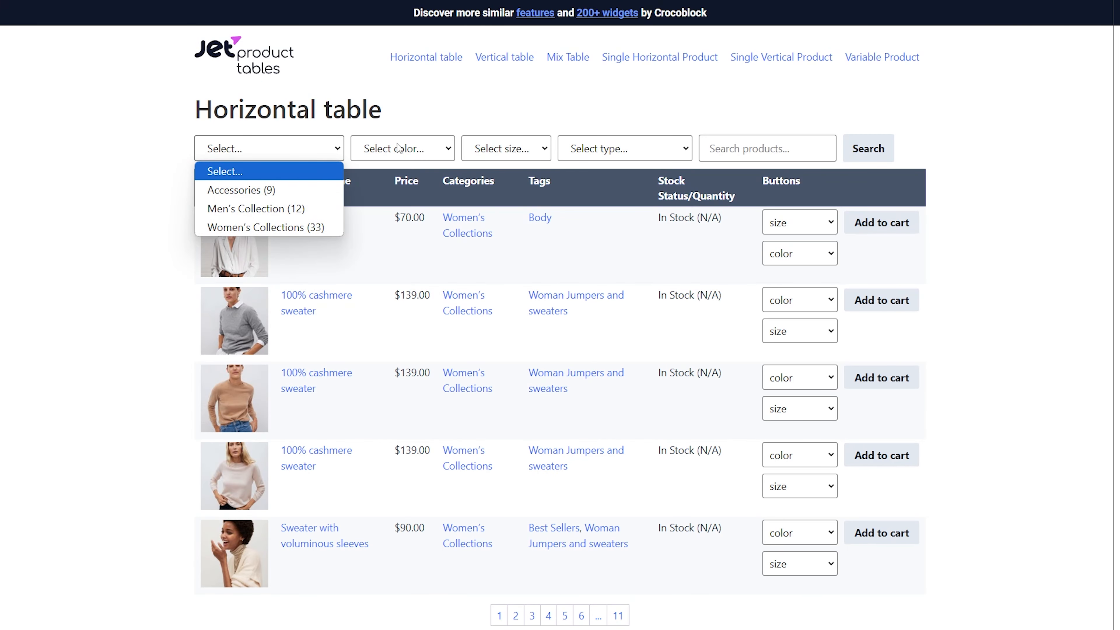
{"action": "left_click", "coordinate": [412, 148]}
{"action": "left_click", "coordinate": [440, 146]}
{"action": "left_click", "coordinate": [533, 145]}
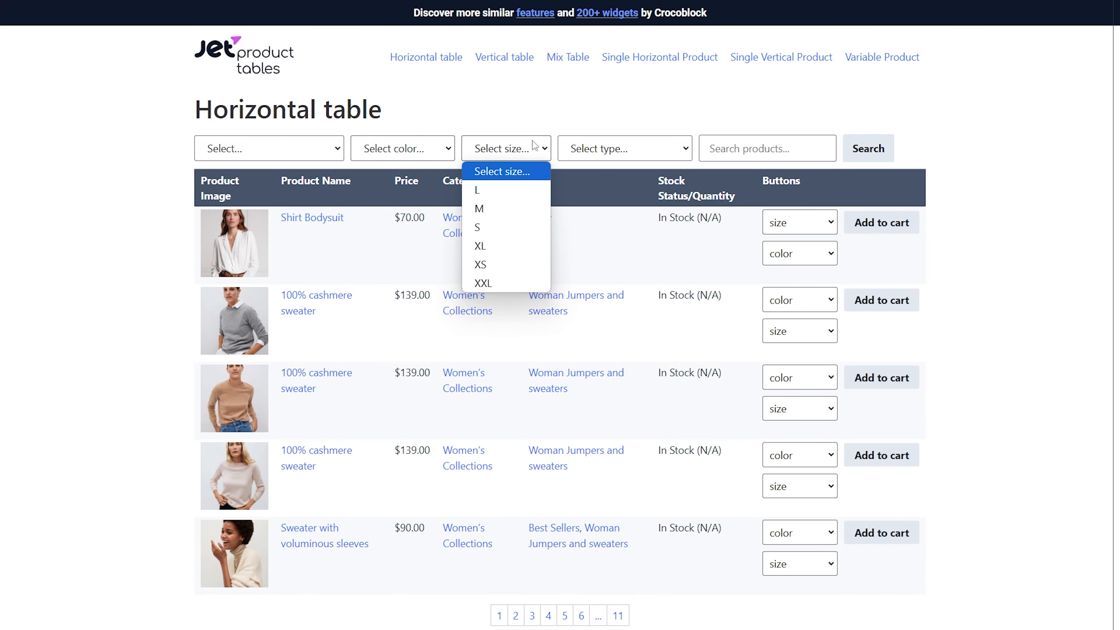
{"action": "left_click", "coordinate": [643, 147]}
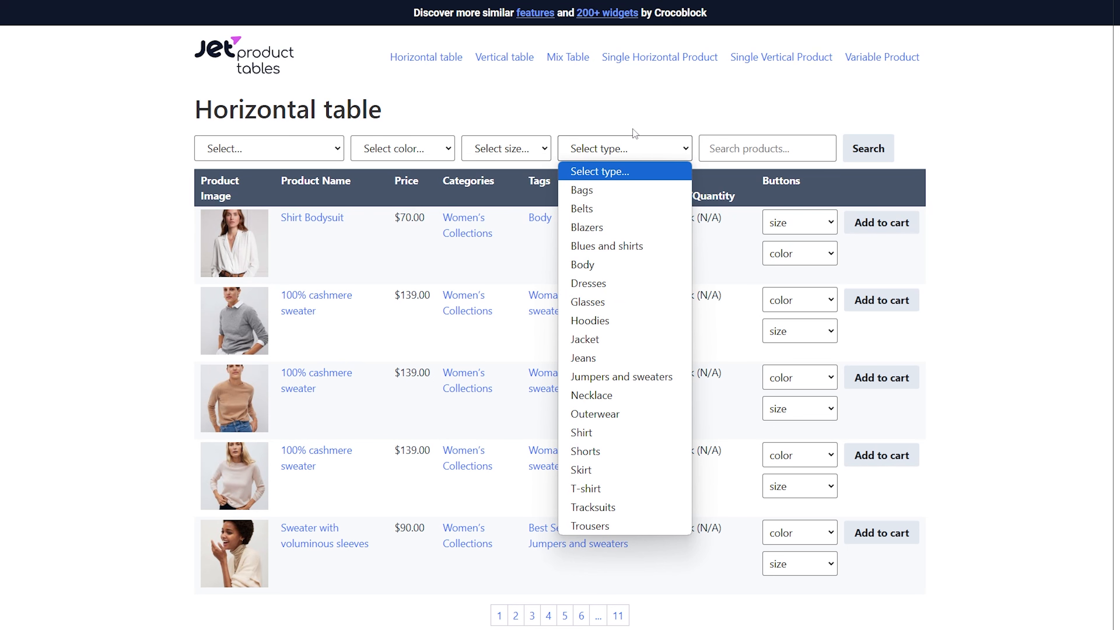
{"action": "left_click", "coordinate": [623, 116]}
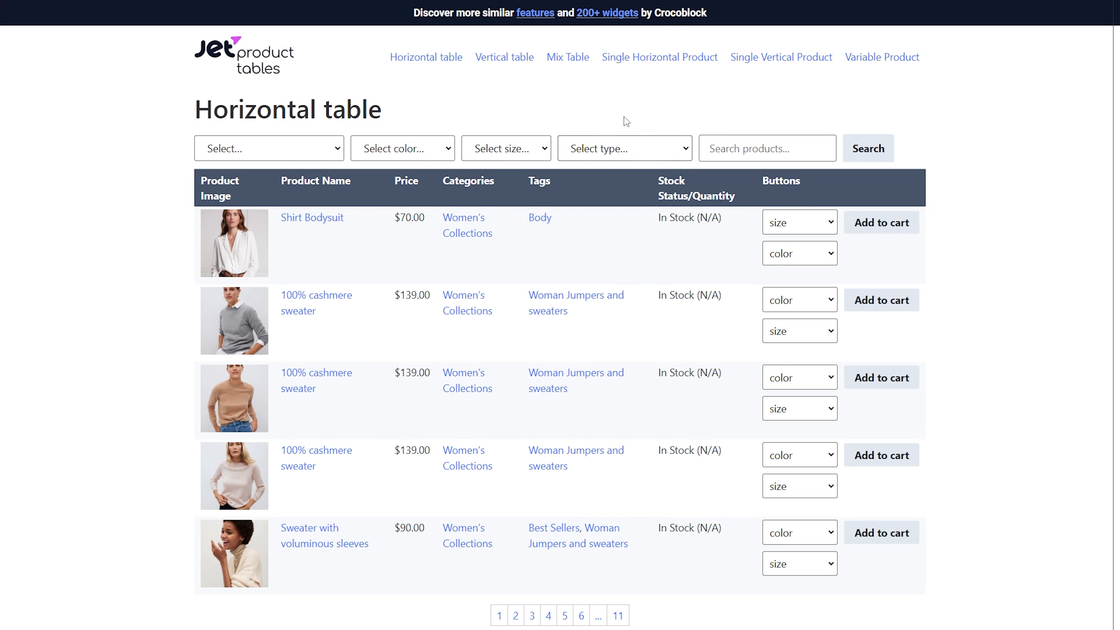
View the Vertical table, Mix Table, Single Horizontal Product, Single Vertical Product and Variable Product demo pages
{"action": "left_click", "coordinate": [504, 58]}
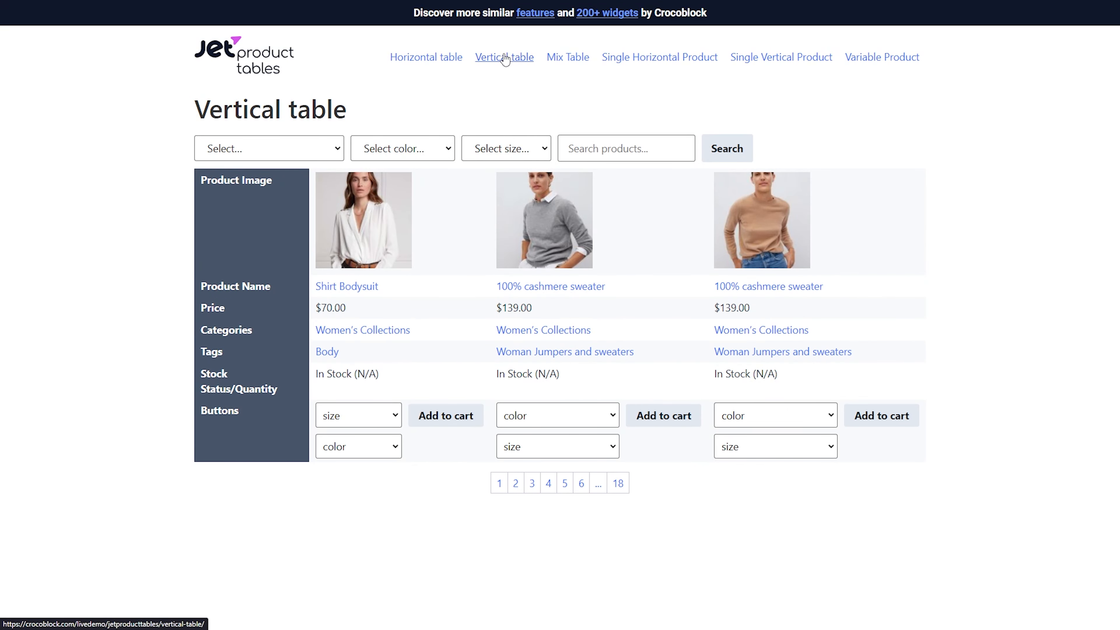
{"action": "left_click", "coordinate": [570, 59]}
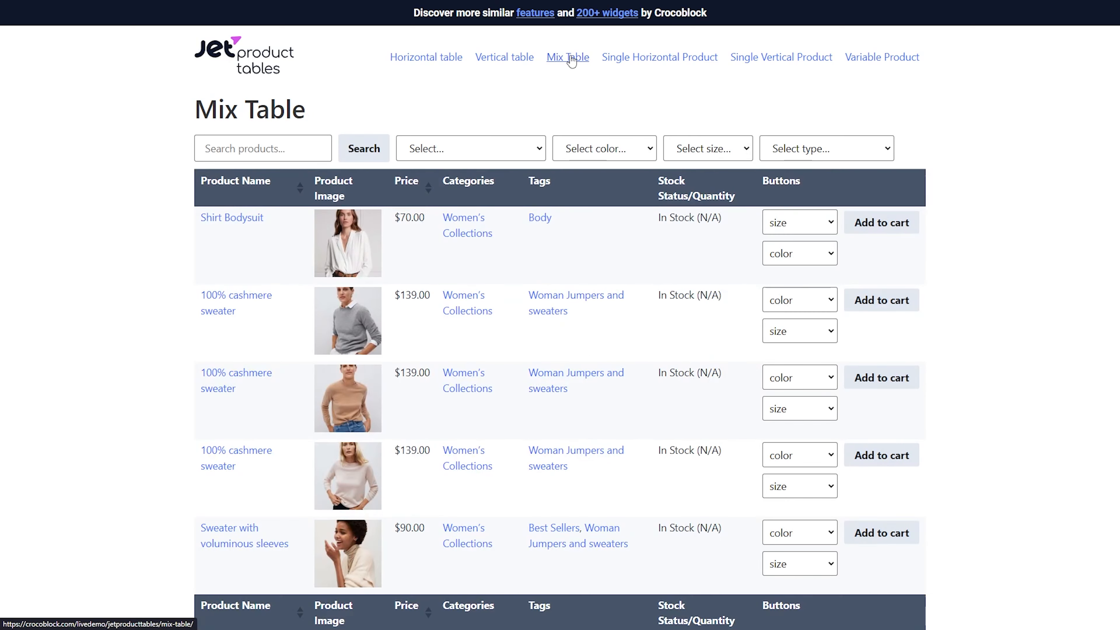
{"action": "left_click", "coordinate": [664, 65]}
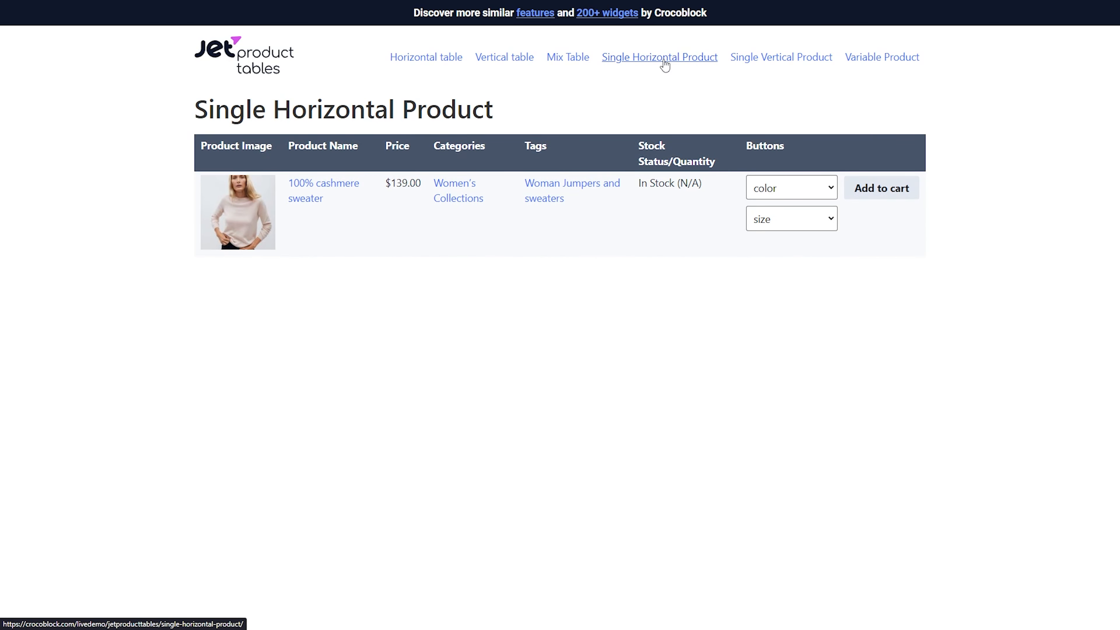
{"action": "left_click", "coordinate": [782, 66]}
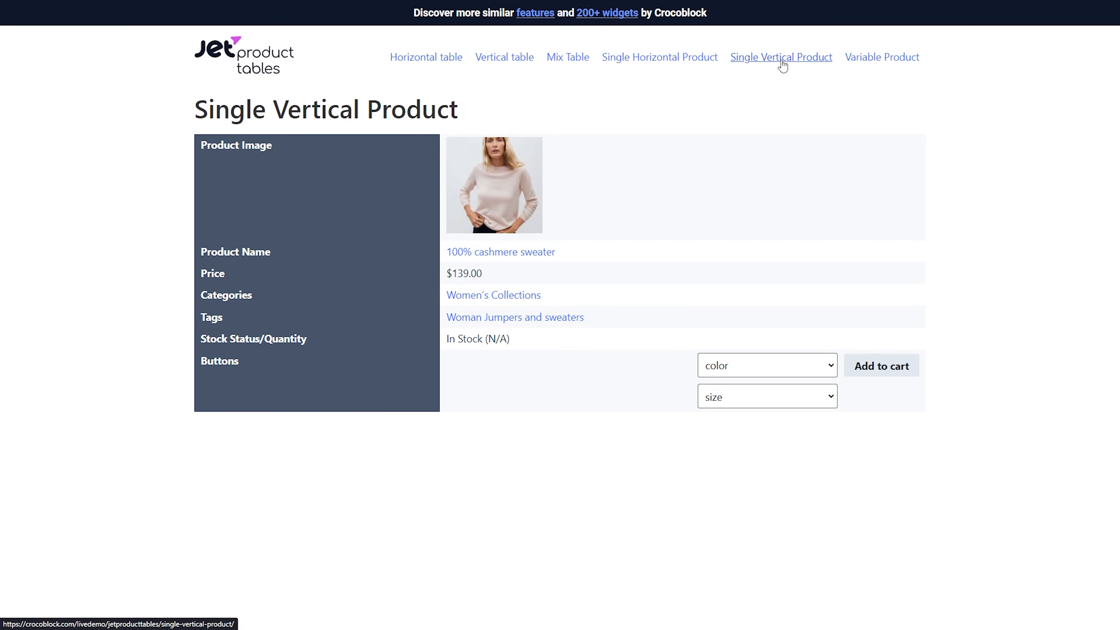
{"action": "left_click", "coordinate": [885, 62]}
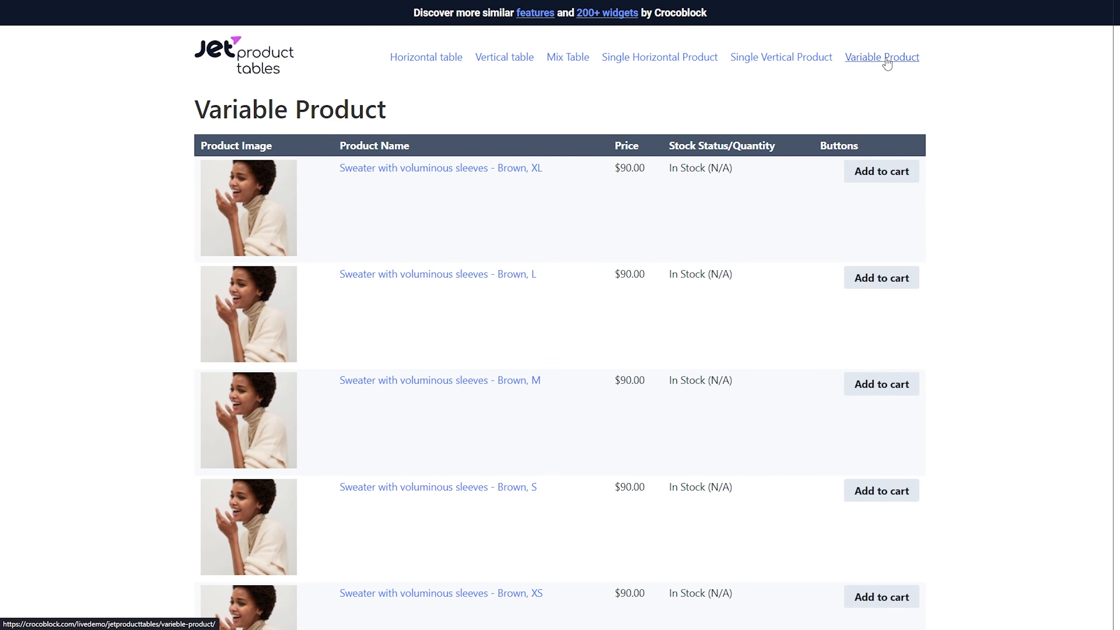